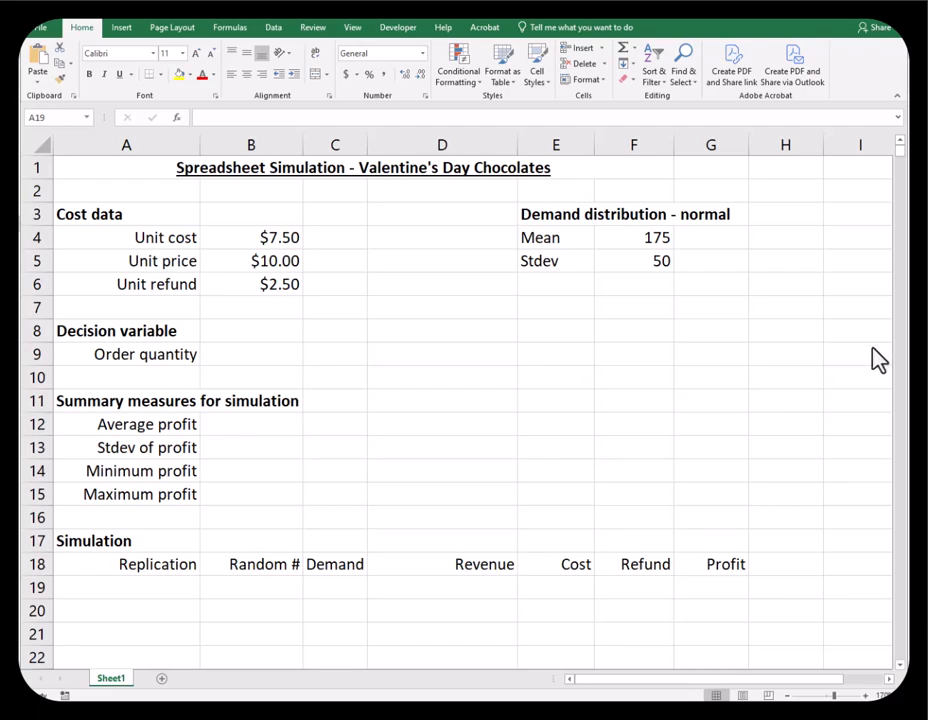
Set the order quantity in cell B9 to 200.
left_click(288, 352)
type("200")
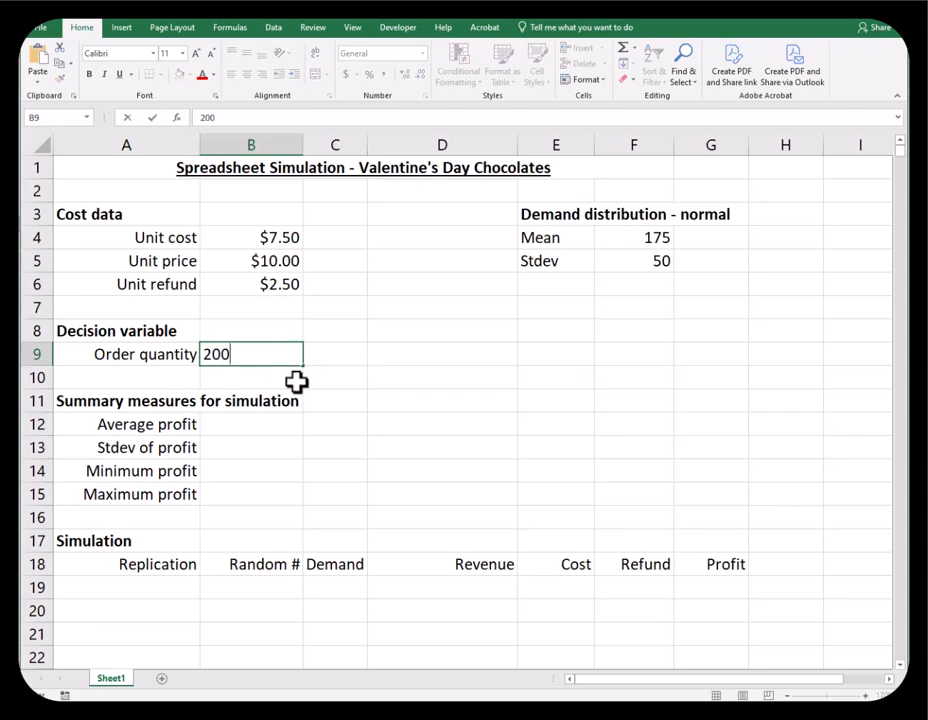
key("Return")
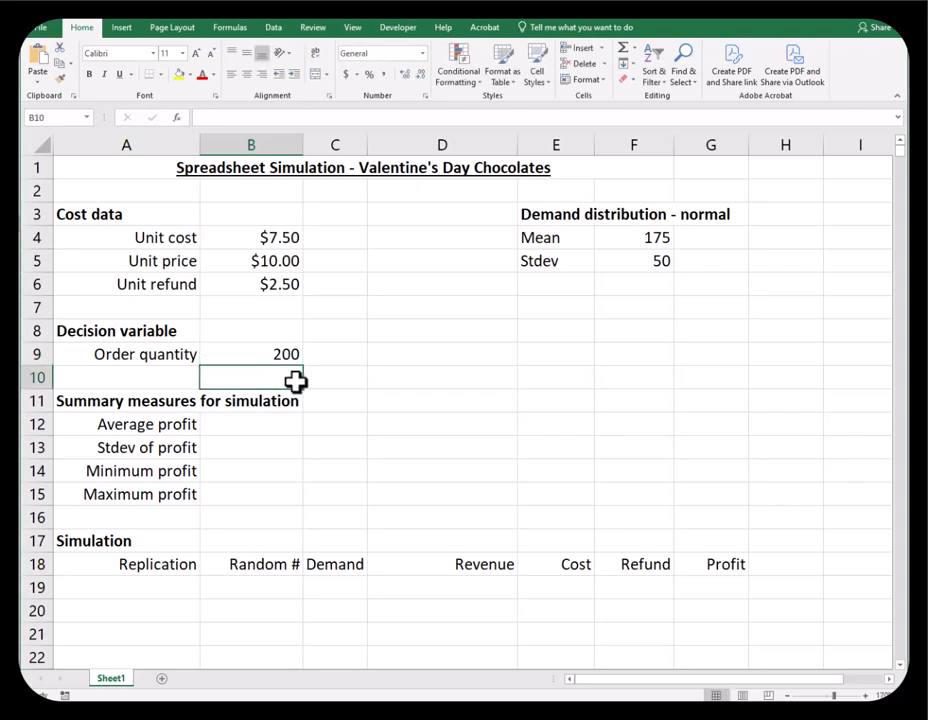
Start the replication numbering with 1 in cell A19 and the formula =A19+1 in cell A20.
left_click(184, 589)
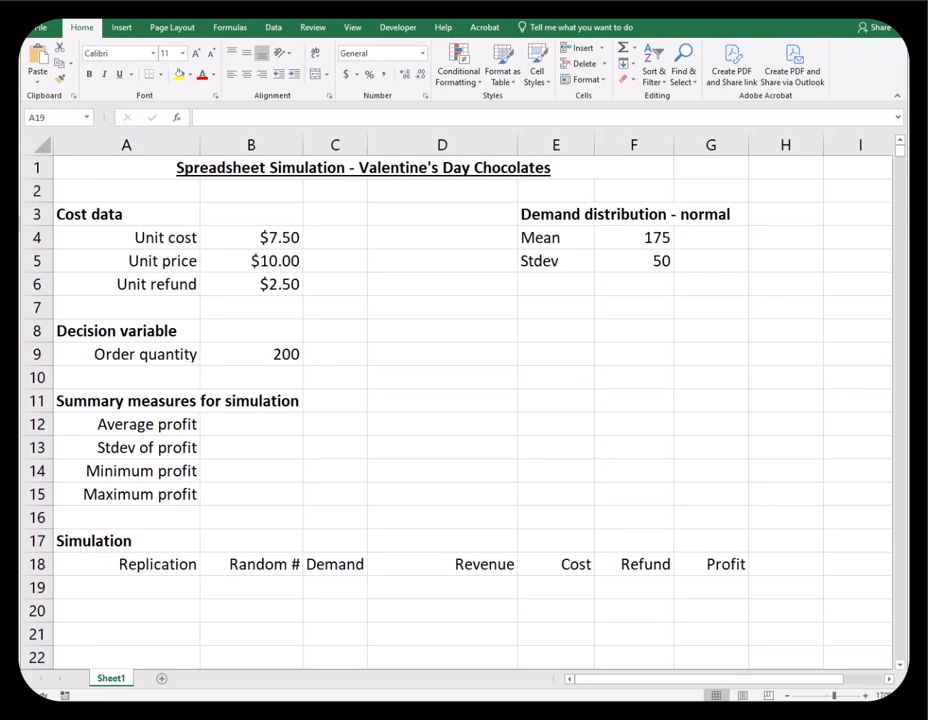
left_click(166, 590)
type("1")
key("Return")
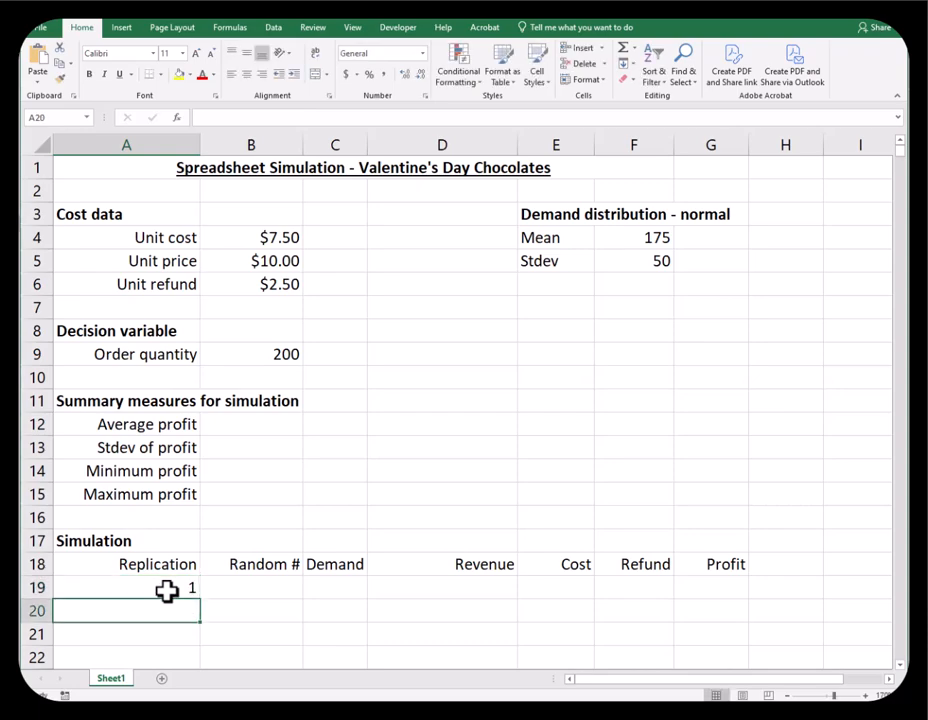
type("=")
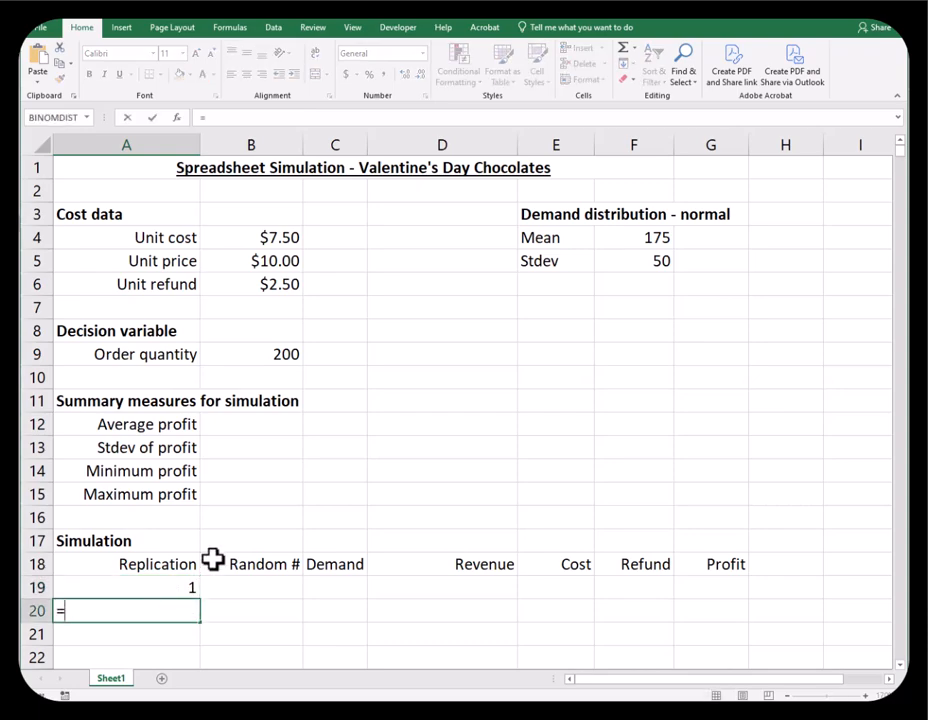
left_click(182, 586)
type("+1")
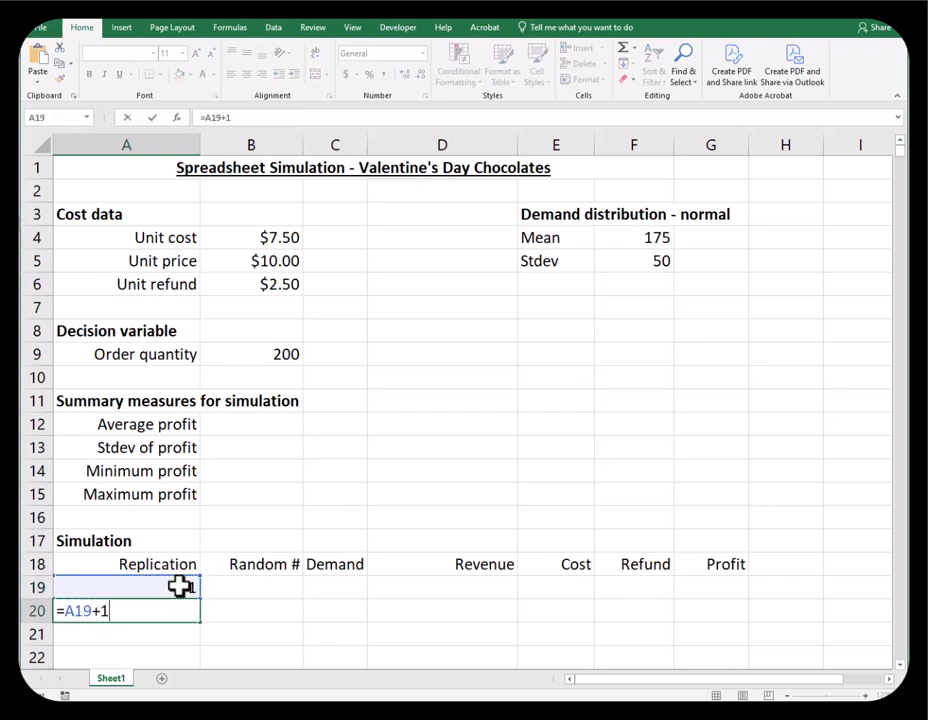
key("Return")
Fill the A20 formula down to row 1018 so the replications are numbered up to 1000.
left_click(182, 611)
left_click_drag(200, 622, 160, 367)
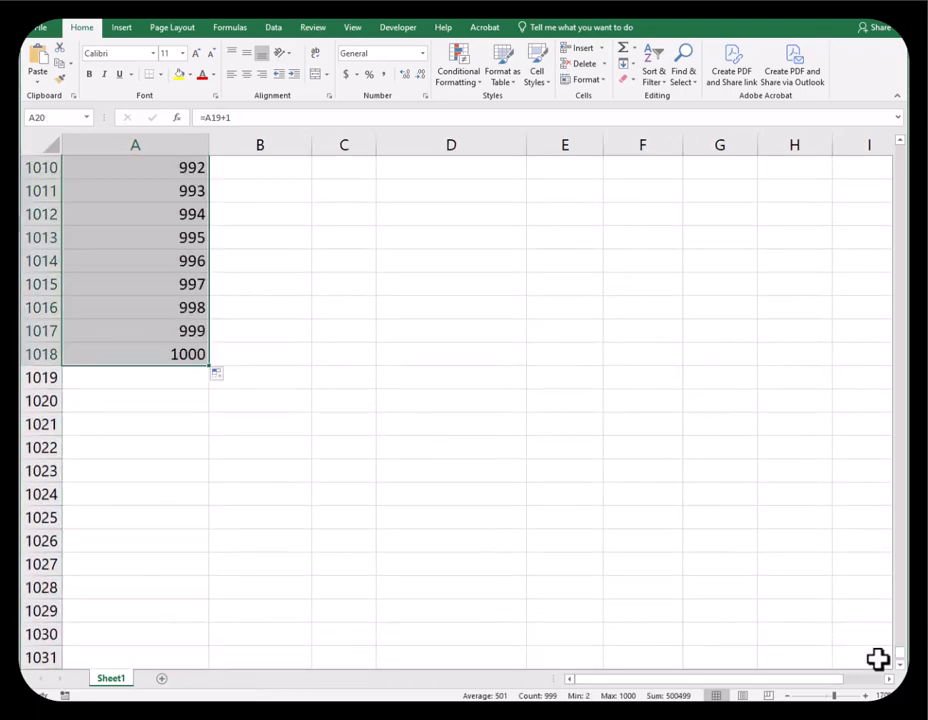
left_click_drag(898, 656, 808, 86)
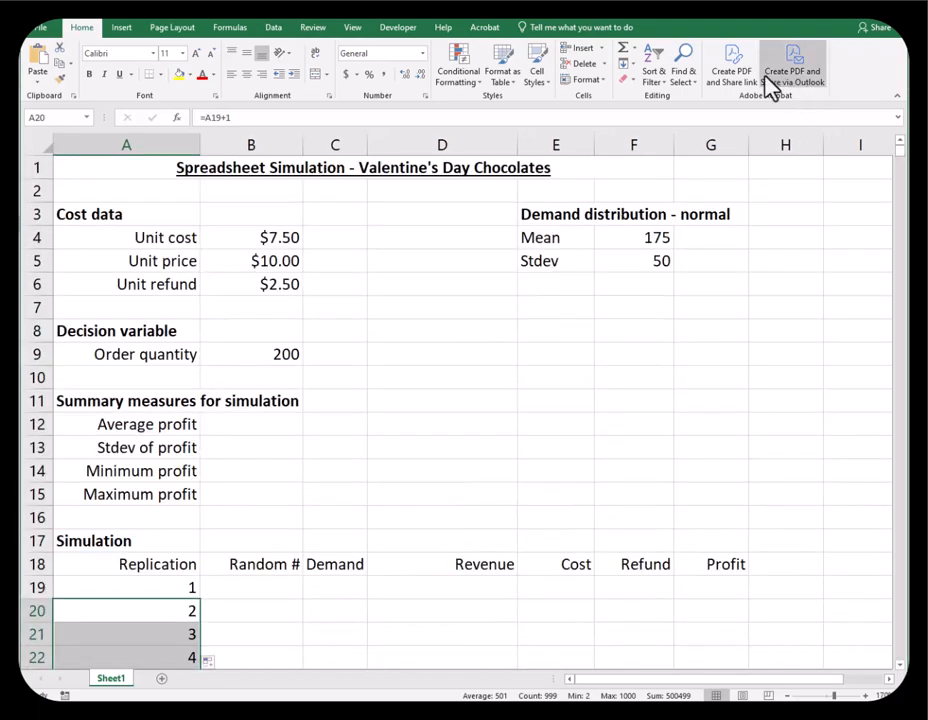
Set the workbook's calculation option to Manual.
left_click(230, 28)
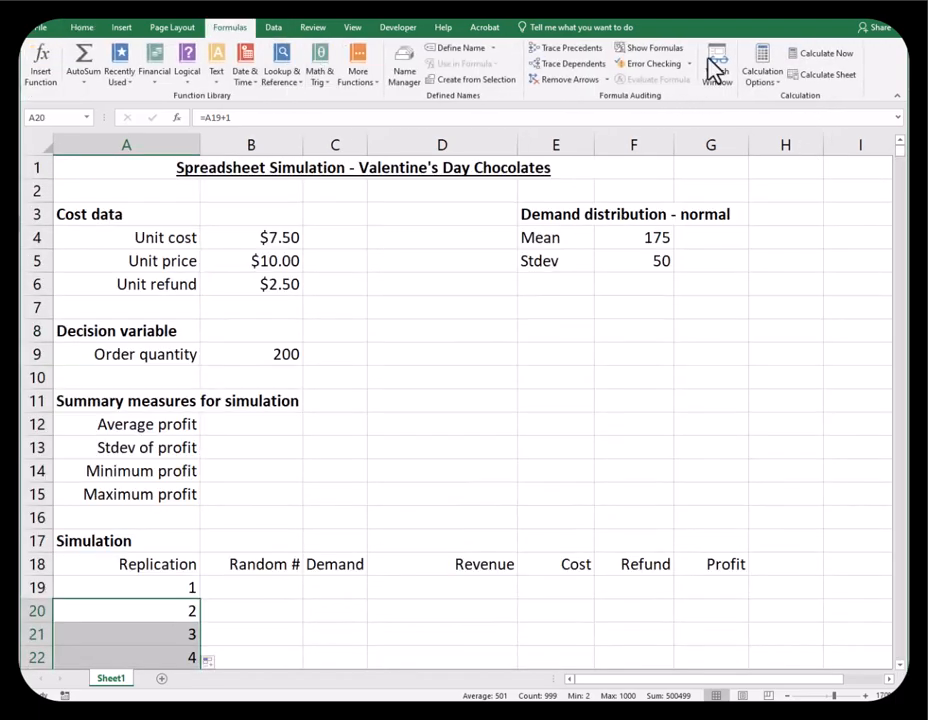
left_click(765, 78)
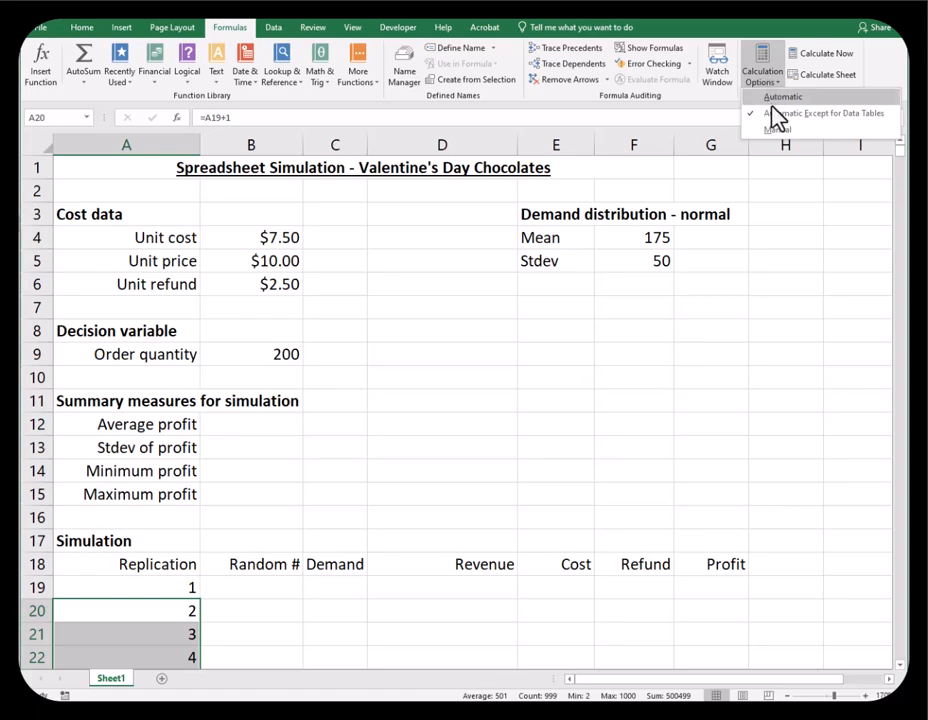
left_click(777, 130)
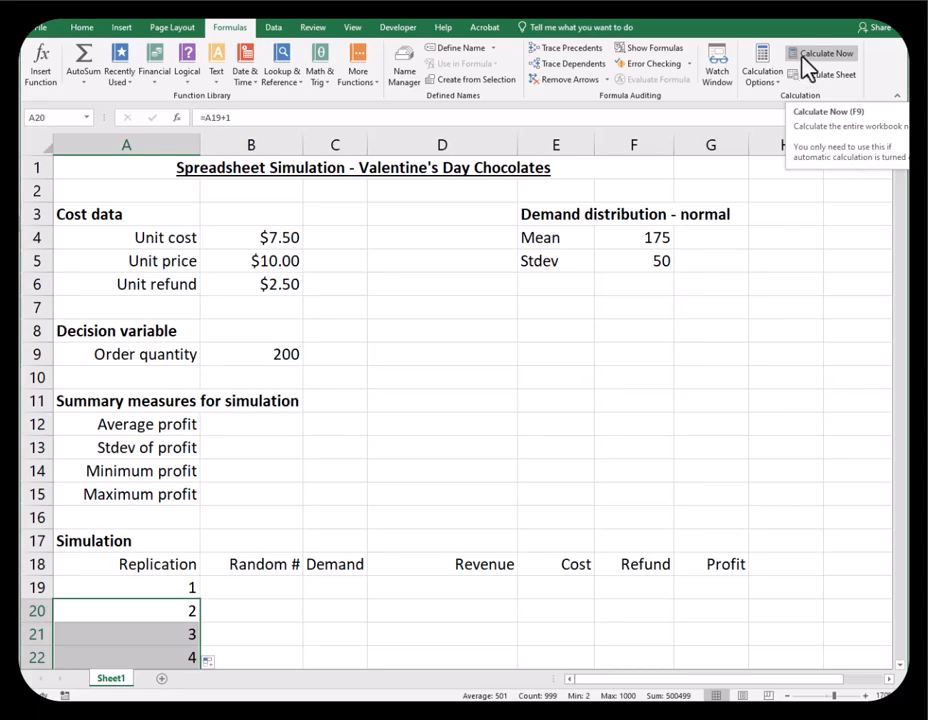
left_click(776, 80)
left_click(803, 58)
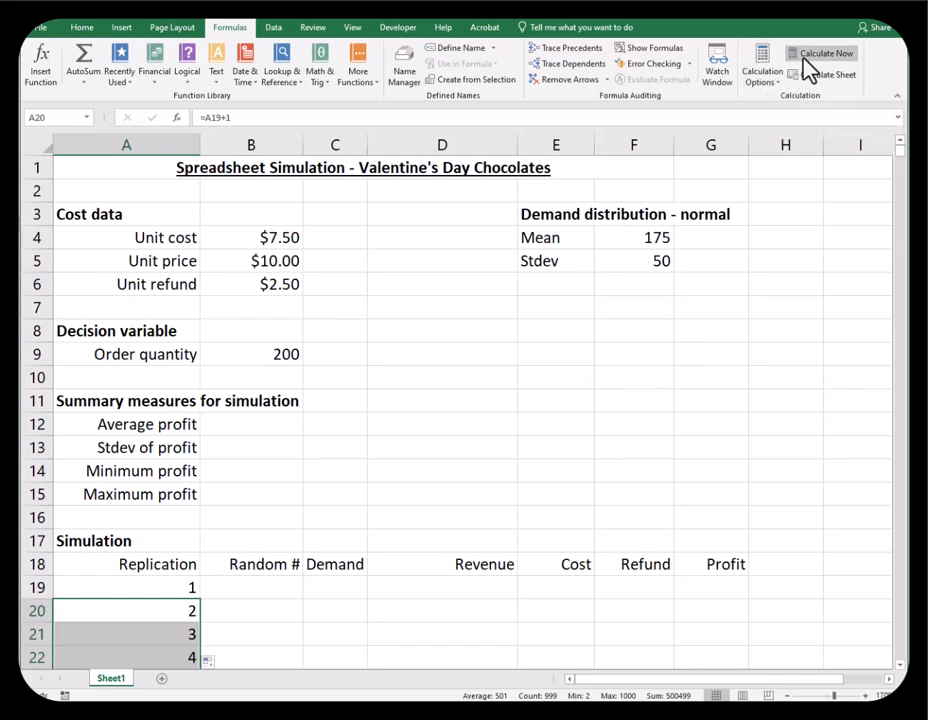
Enter the formula =RAND() in cell B19 for the first replication's random number.
left_click(278, 592)
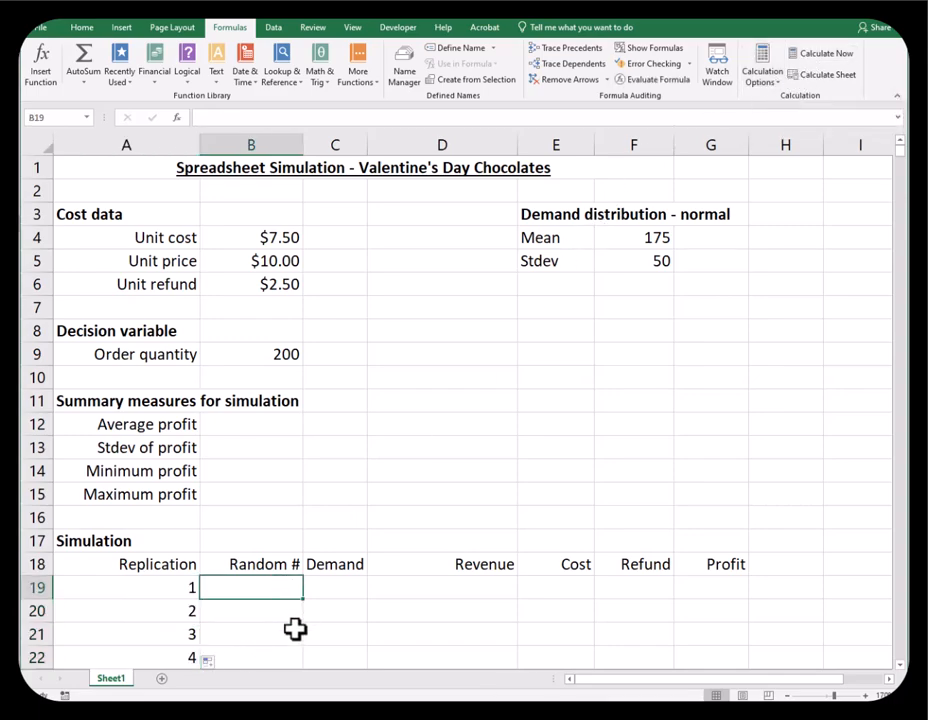
type("=RA")
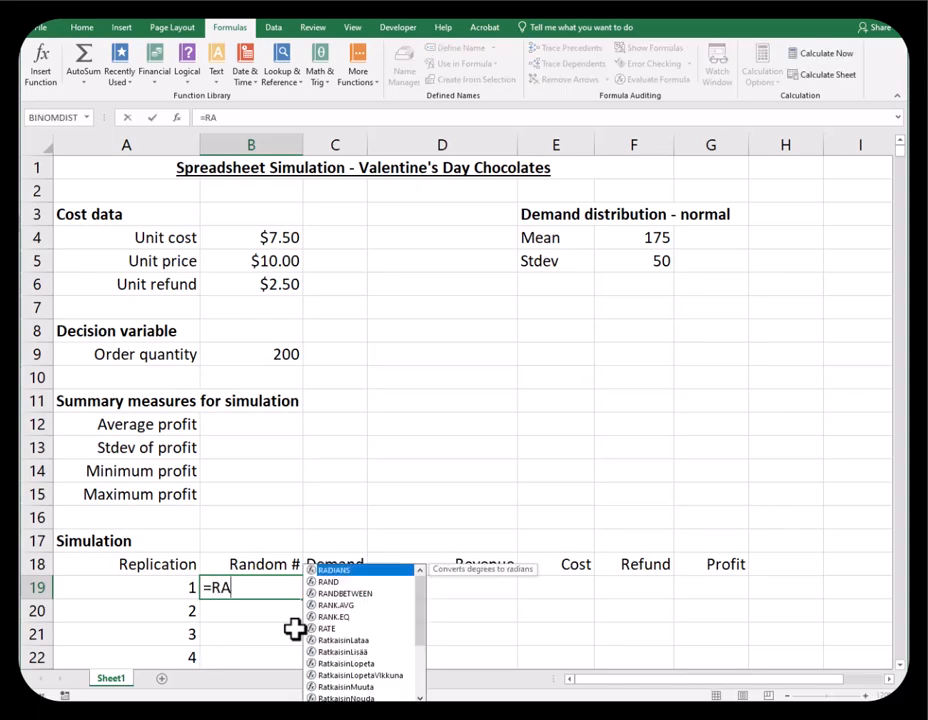
type("ND()")
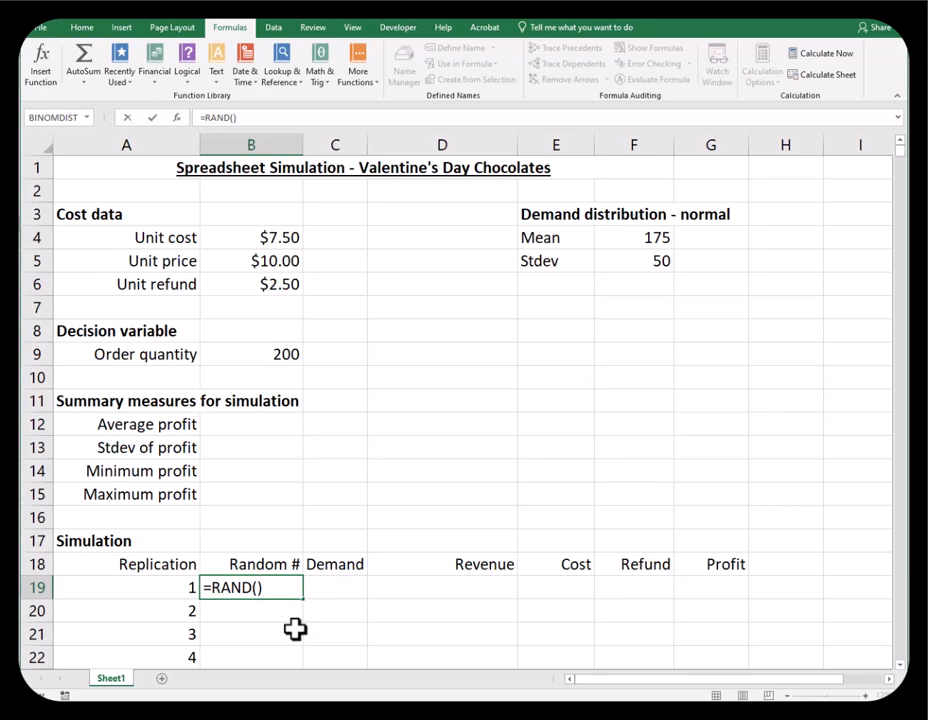
key("Return")
key("Up")
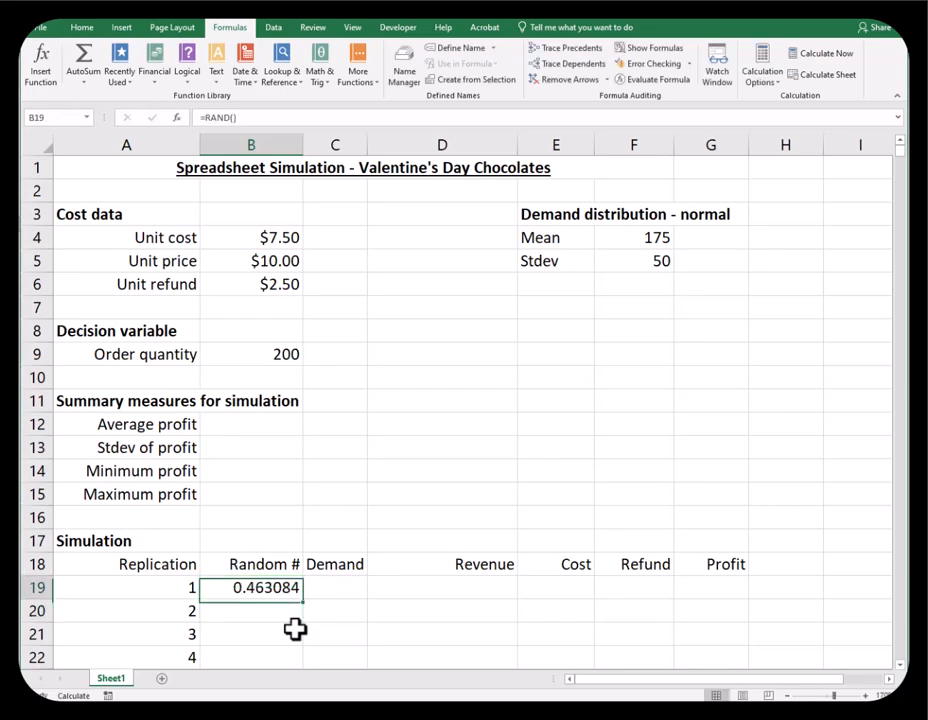
Begin a NORM.INV formula in Demand cell C19 with the random number in B19 as the probability.
key("Right")
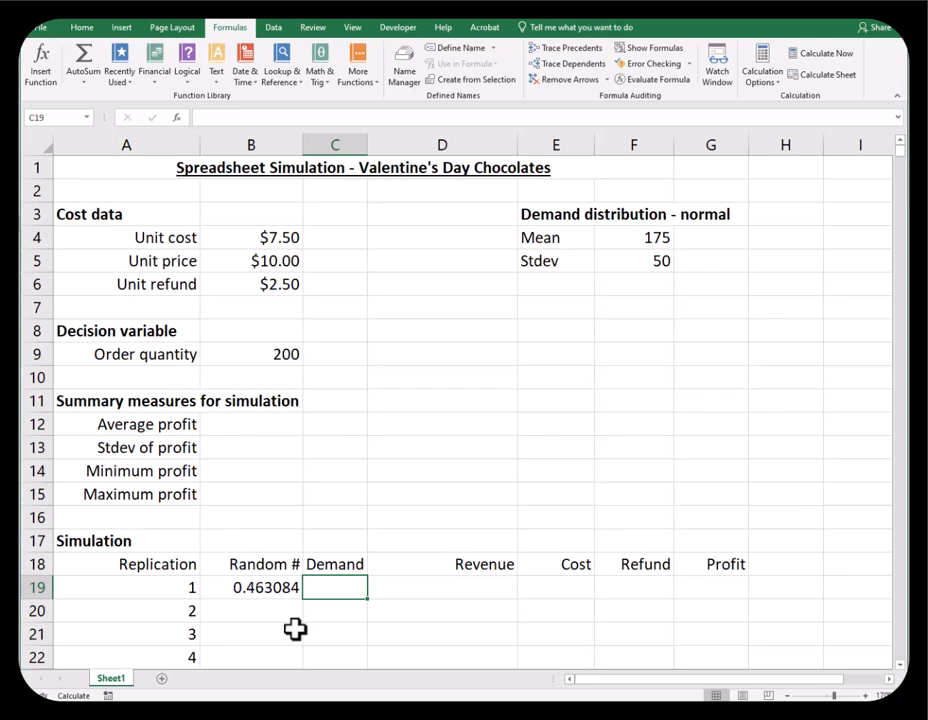
type("=NORMI")
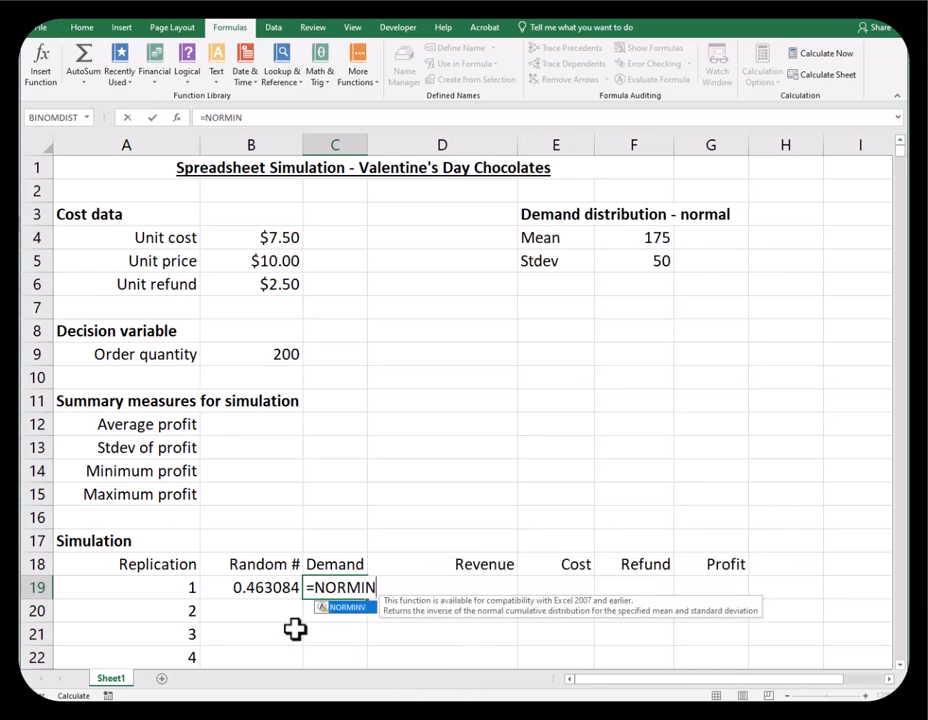
type("V")
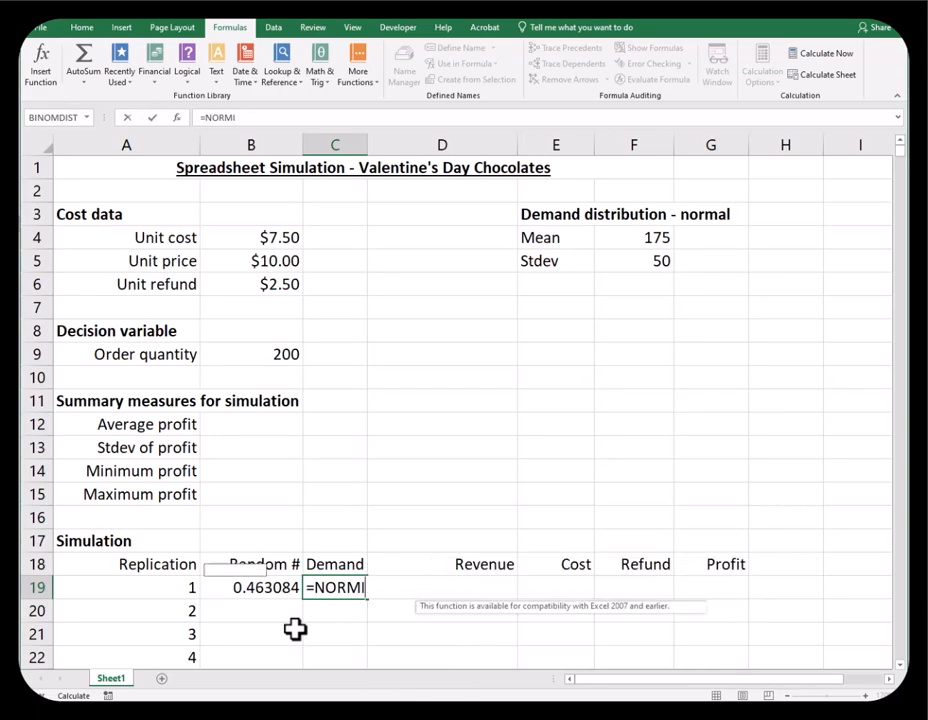
key("BackSpace")
type(".INV")
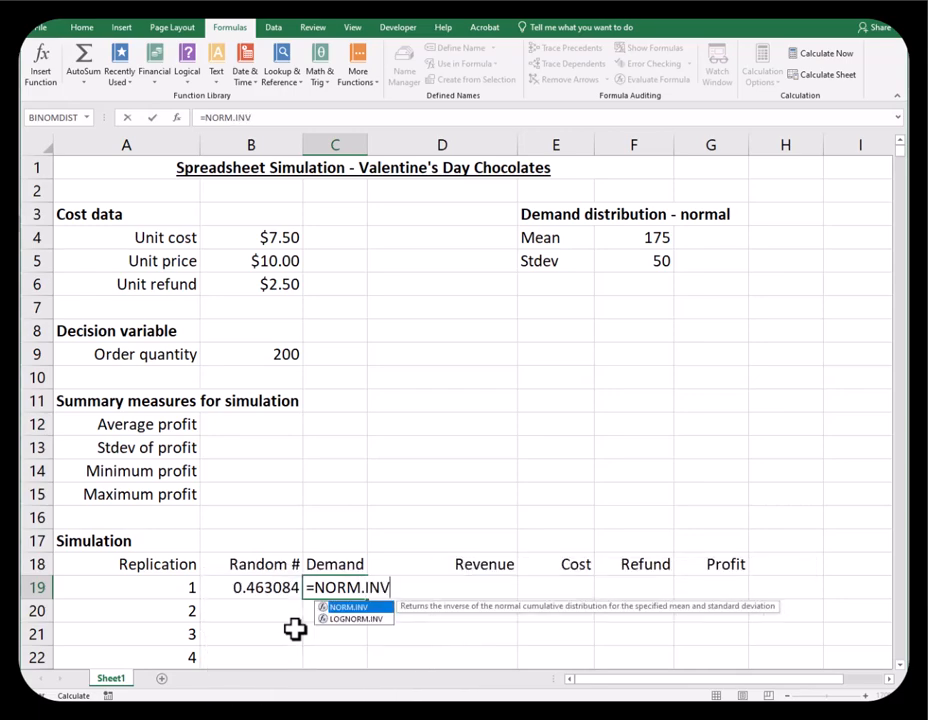
type("(")
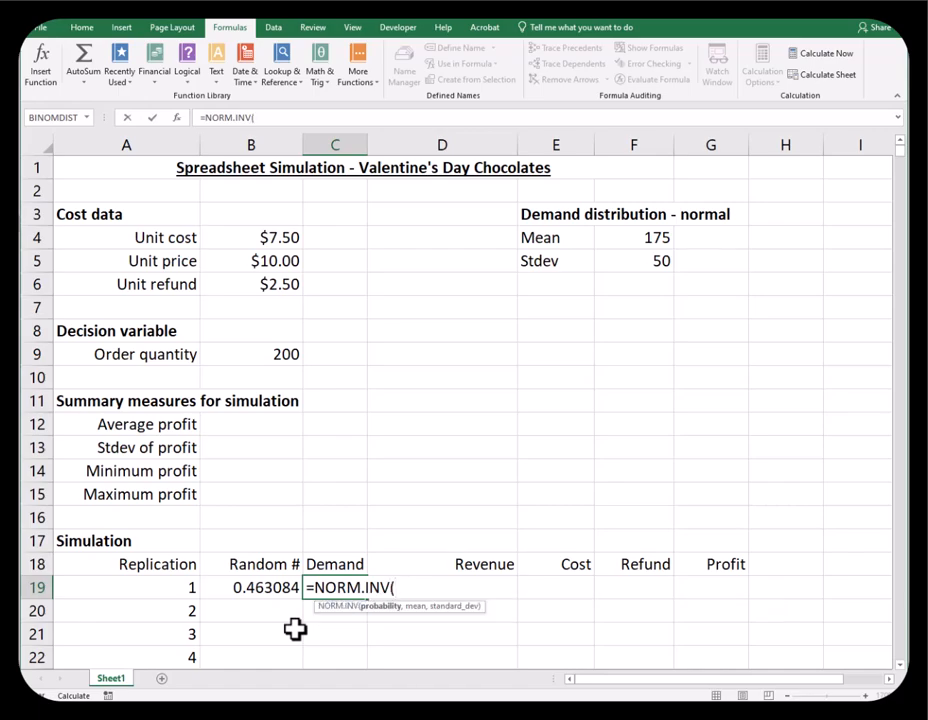
left_click(268, 588)
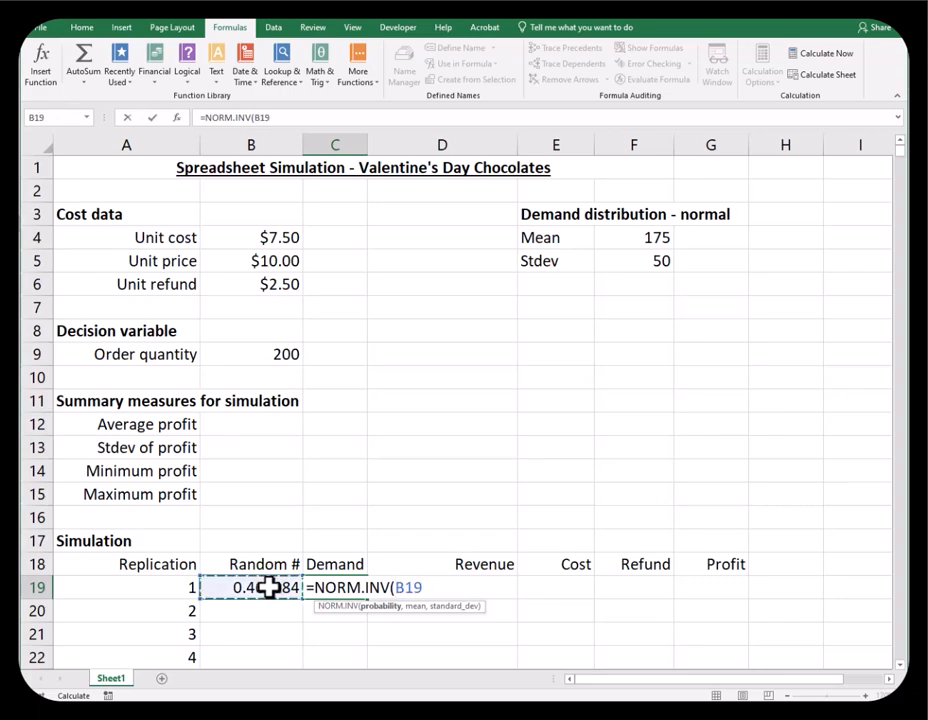
type(",")
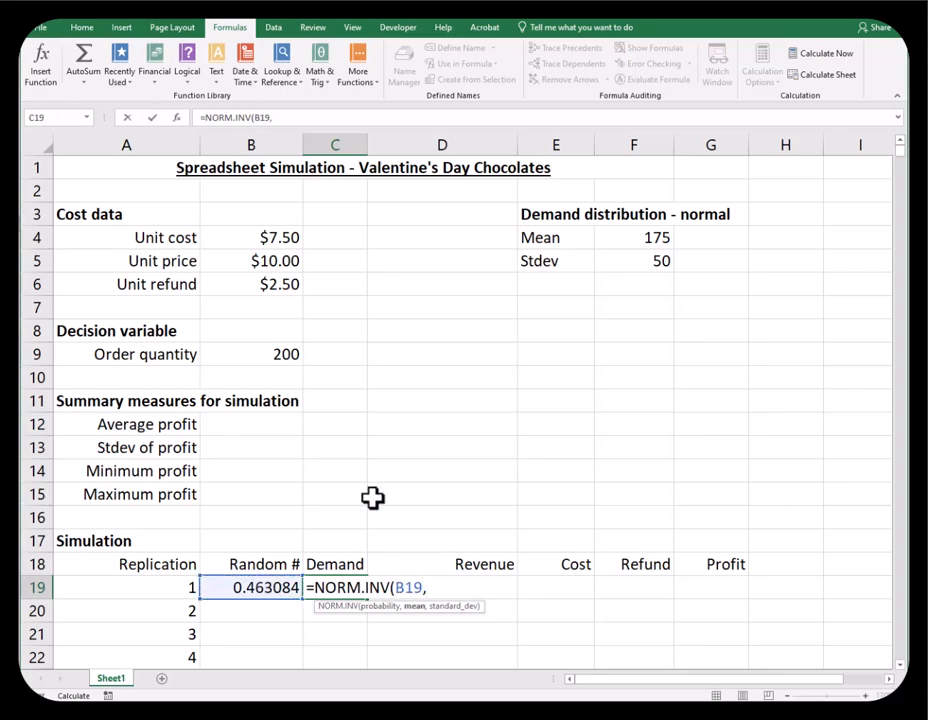
Complete the NORM.INV formula in C19 with absolute references $F$4 for the mean and $F$5 for the standard deviation.
left_click(645, 237)
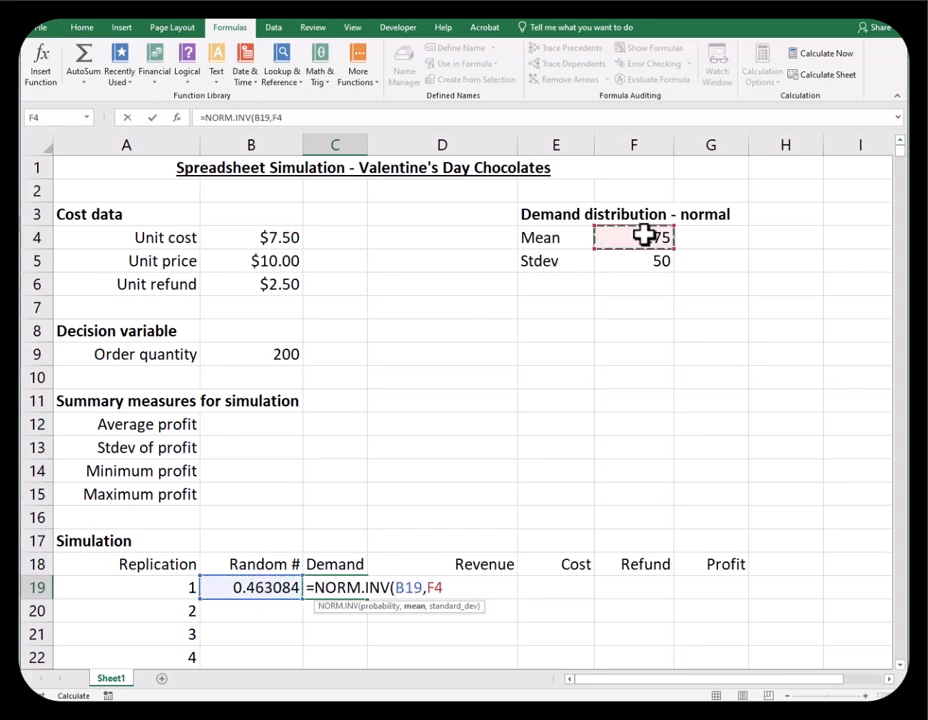
left_click(278, 118)
type("$")
left_click(284, 118)
type("$")
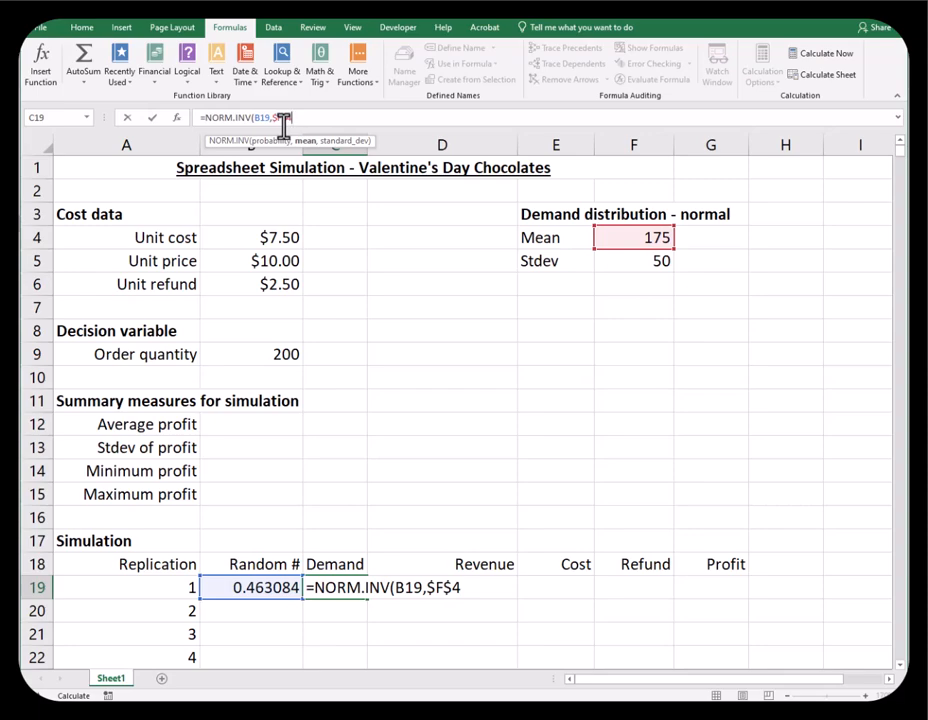
type(",")
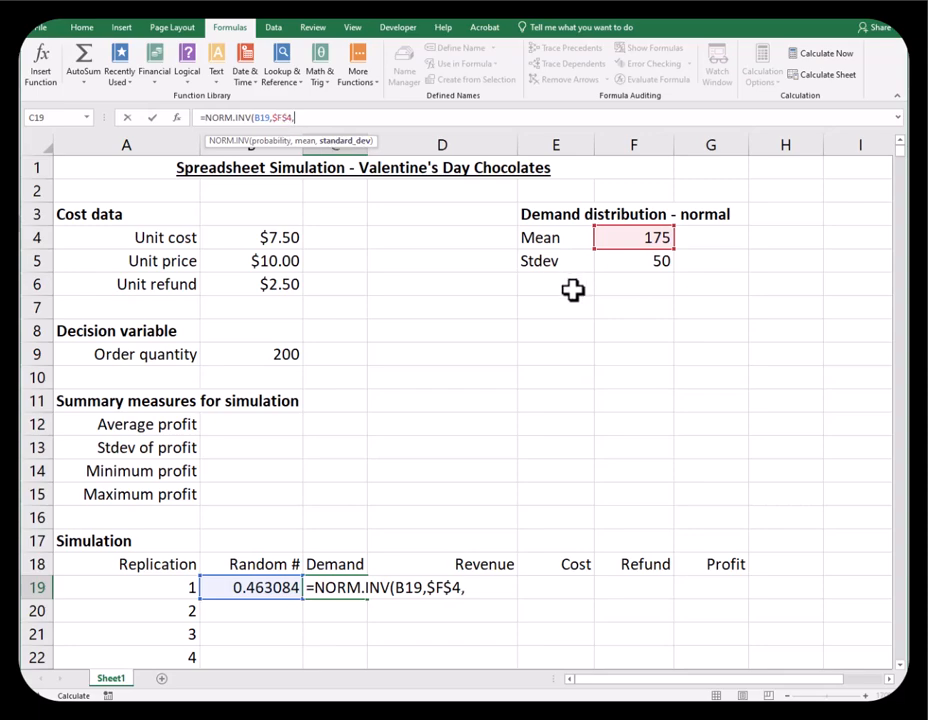
left_click(620, 262)
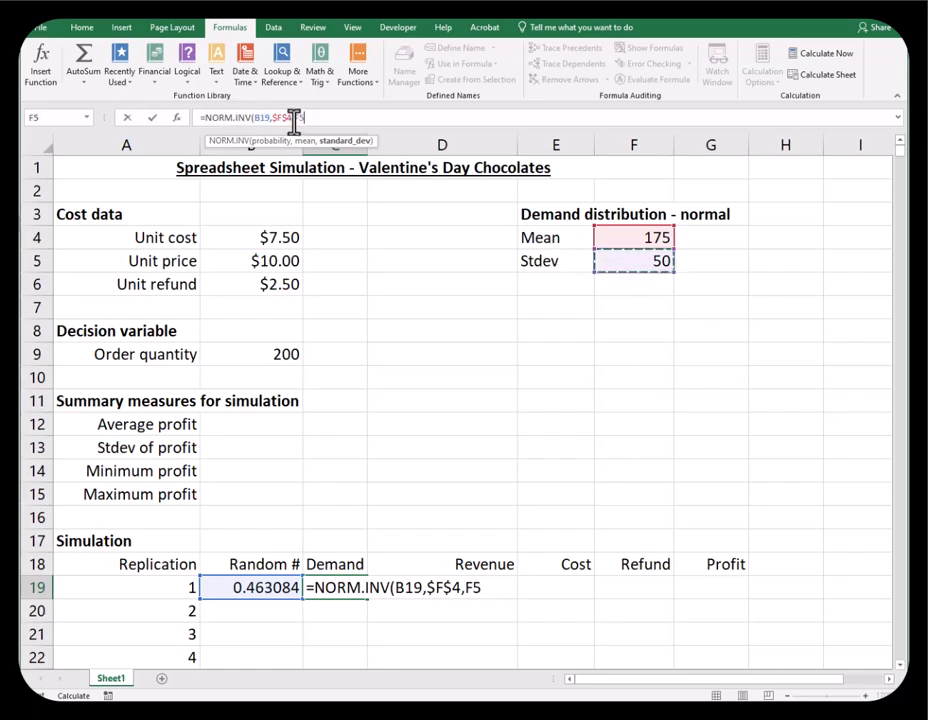
key("F4")
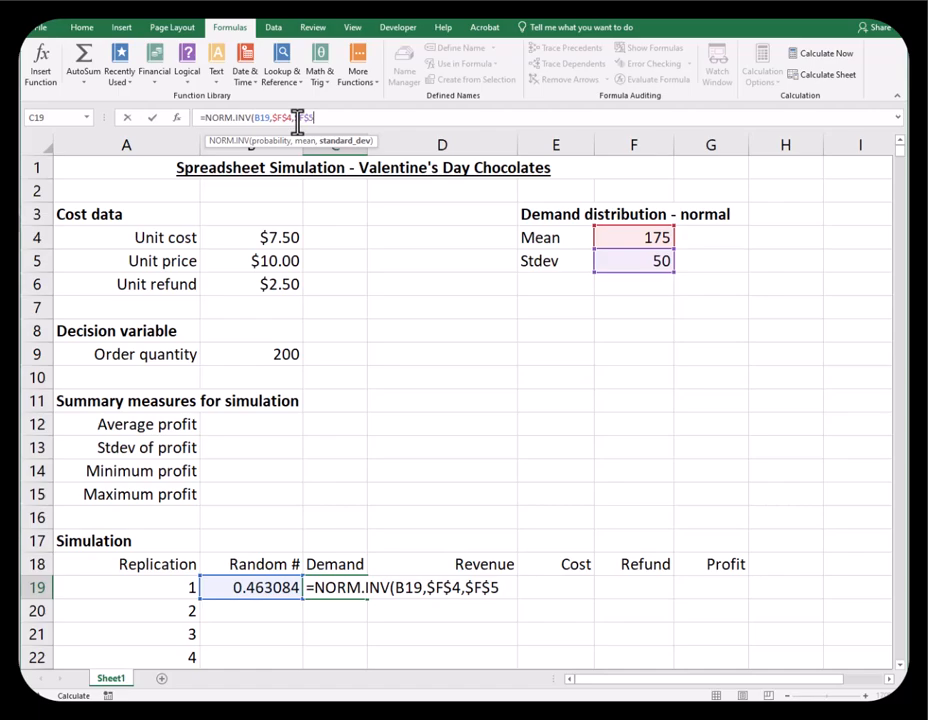
type(")")
key("Return")
key("Up")
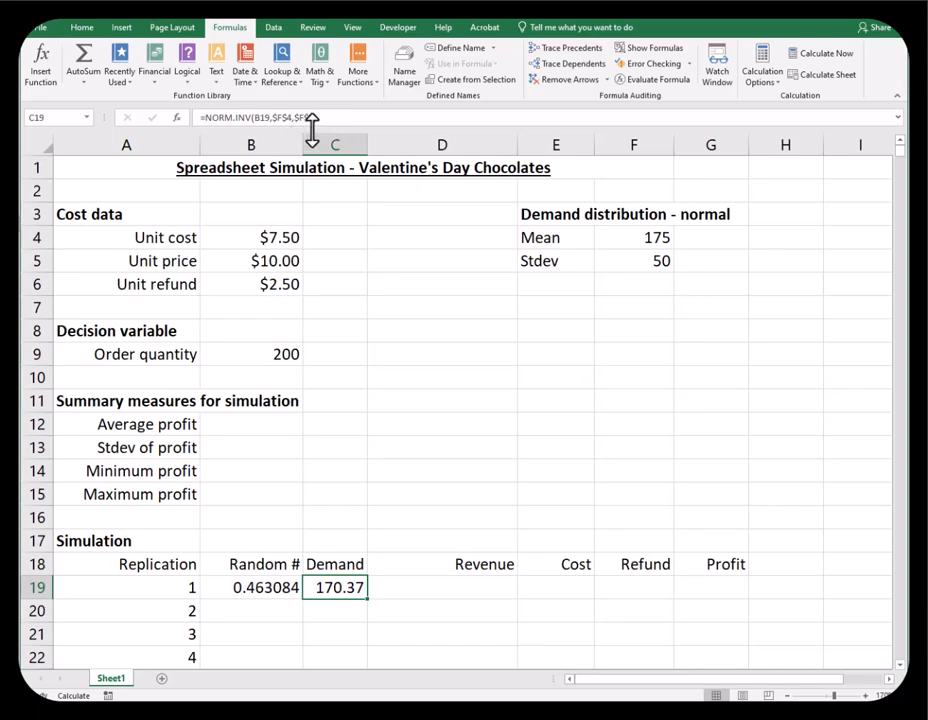
Wrap the demand formula in C19 in ROUND with 0 decimal digits: =ROUND(NORM.INV(B19,$F$4,$F$5),0).
left_click(214, 118)
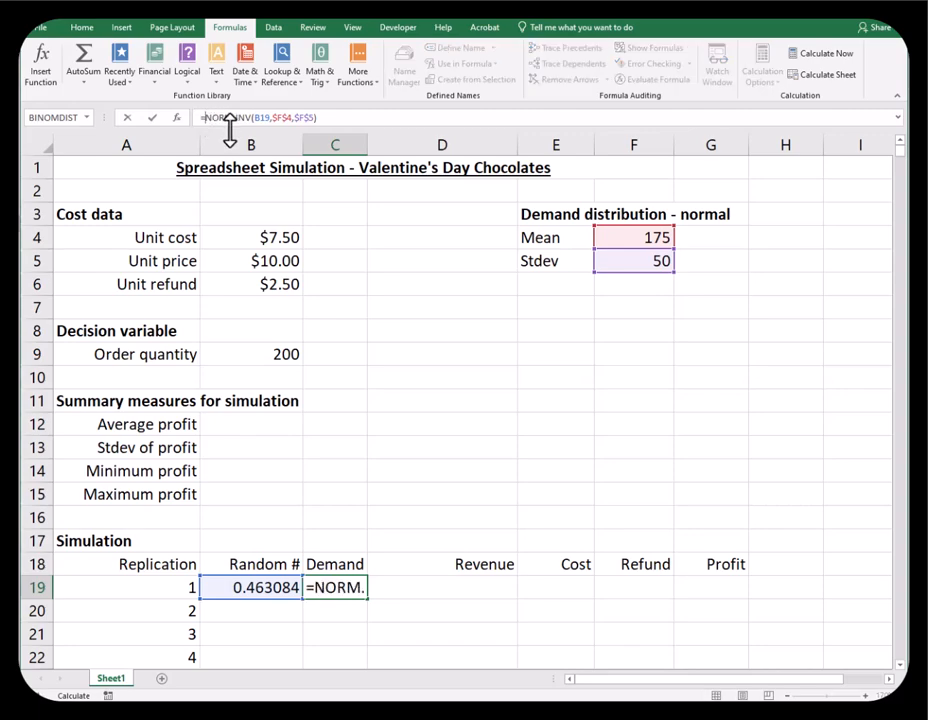
type("ROUND(")
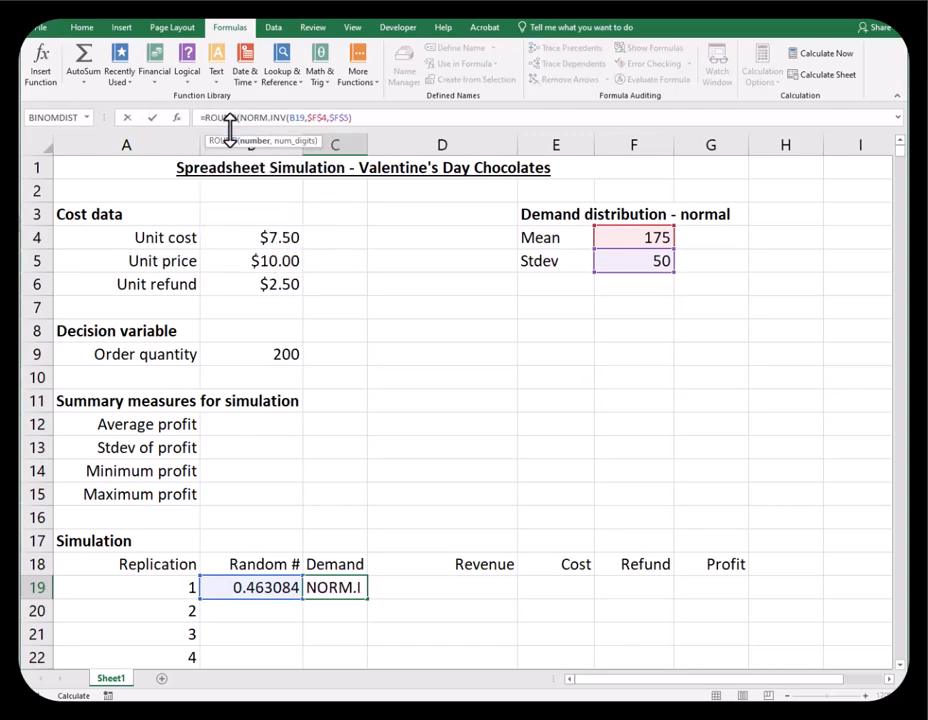
left_click(360, 118)
type(",0)")
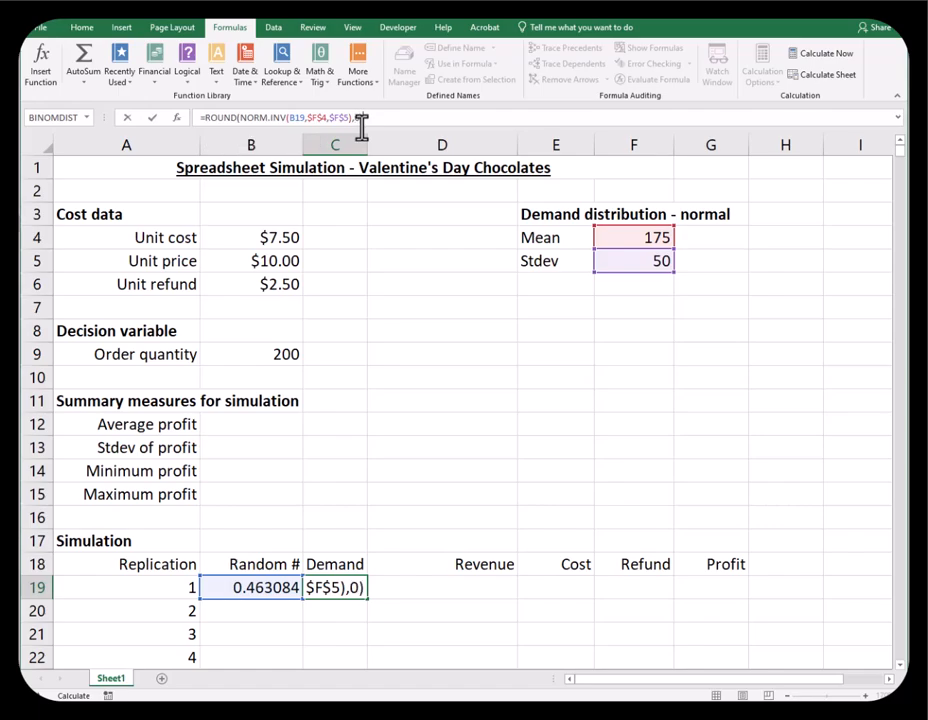
key("Return")
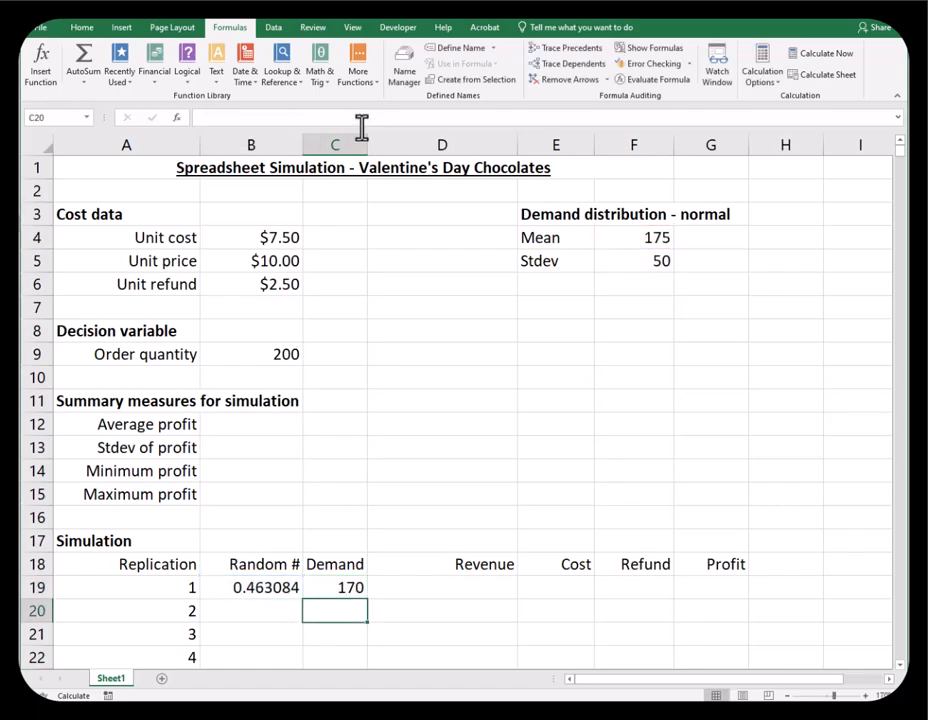
Recalculate the workbook several times to check how the random number and demand in row 19 vary.
left_click(812, 58)
left_click(812, 58)
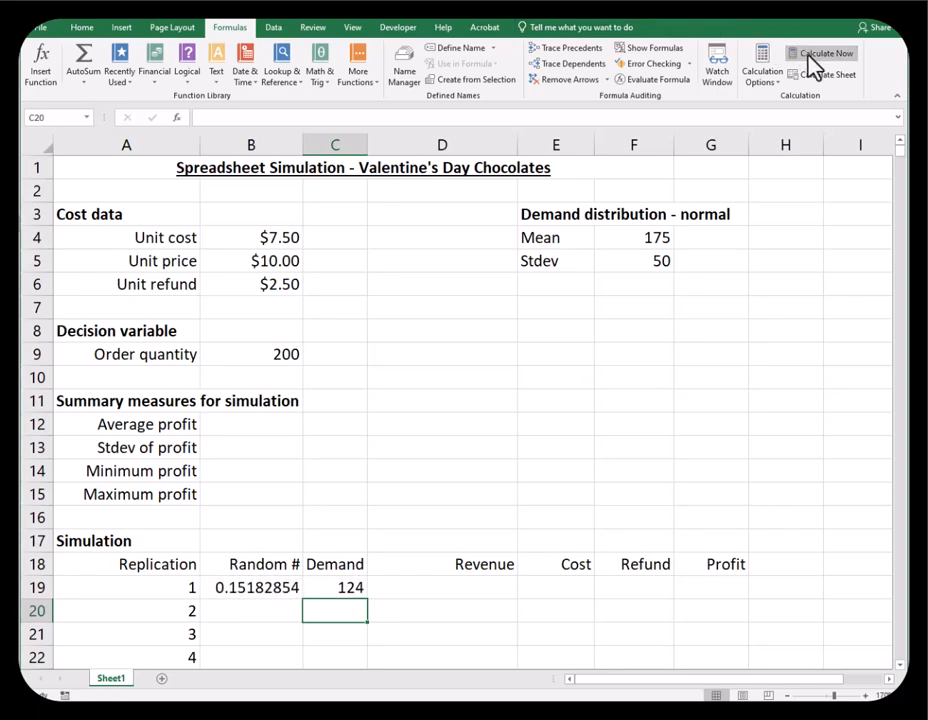
left_click(812, 58)
left_click(810, 58)
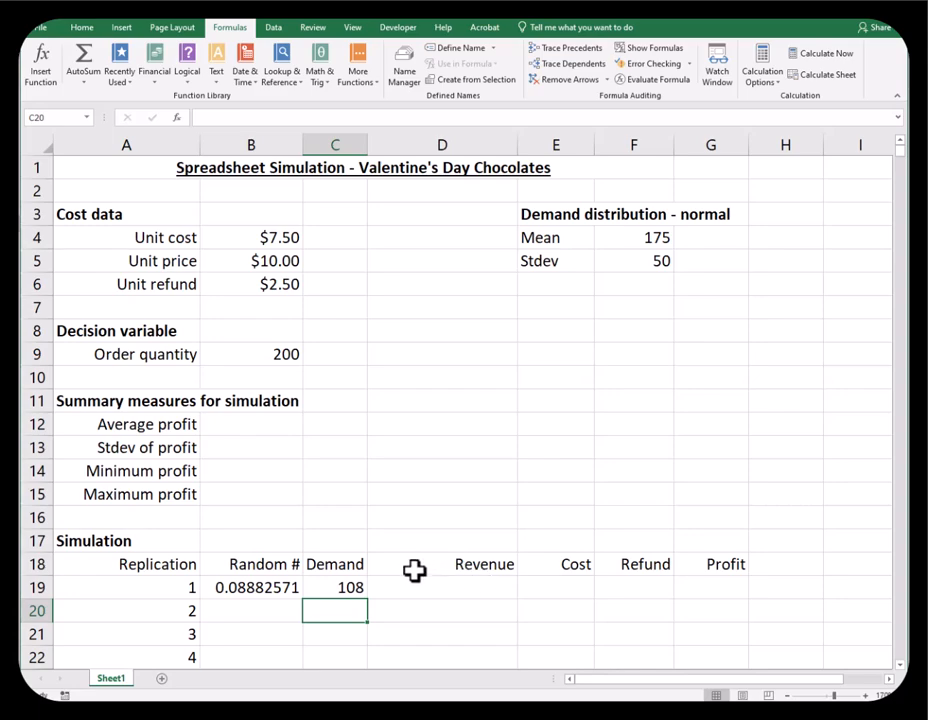
Examine the rounded normal-demand formula in C19 and the cells it references.
left_click(343, 587)
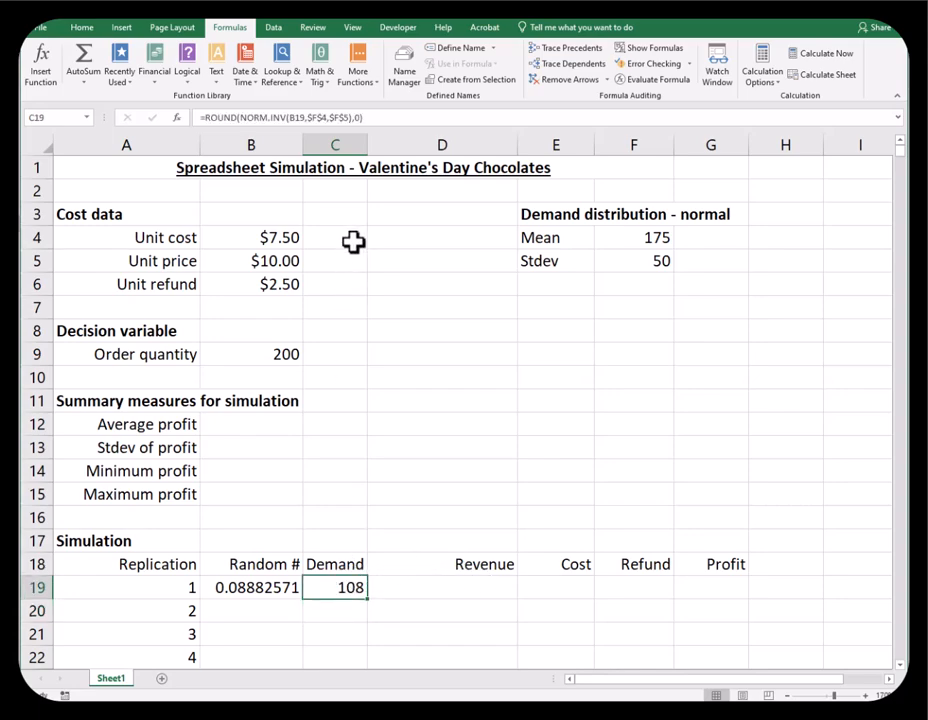
left_click(366, 117)
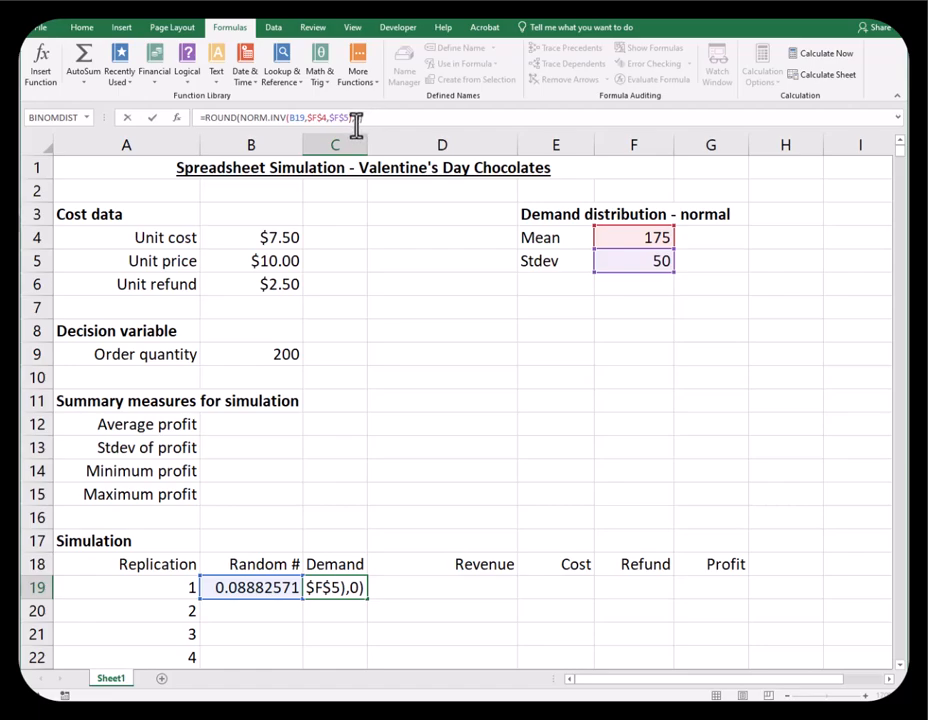
key("Return")
Begin the Revenue formula in D19 as the absolute unit price $B$5 multiplied by a MIN function.
key("Up")
key("Right")
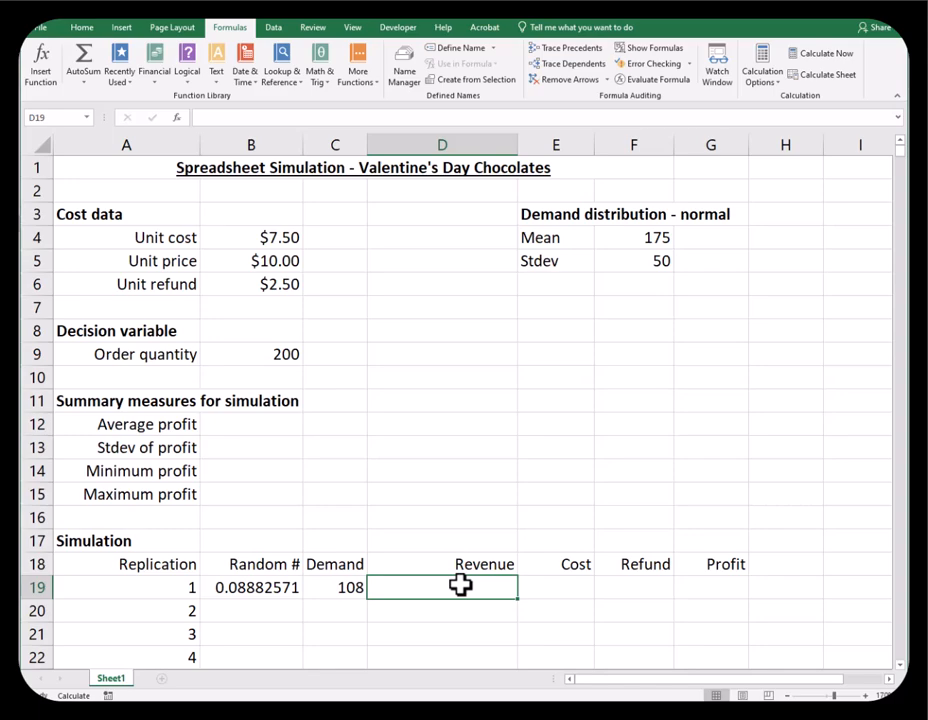
type("=")
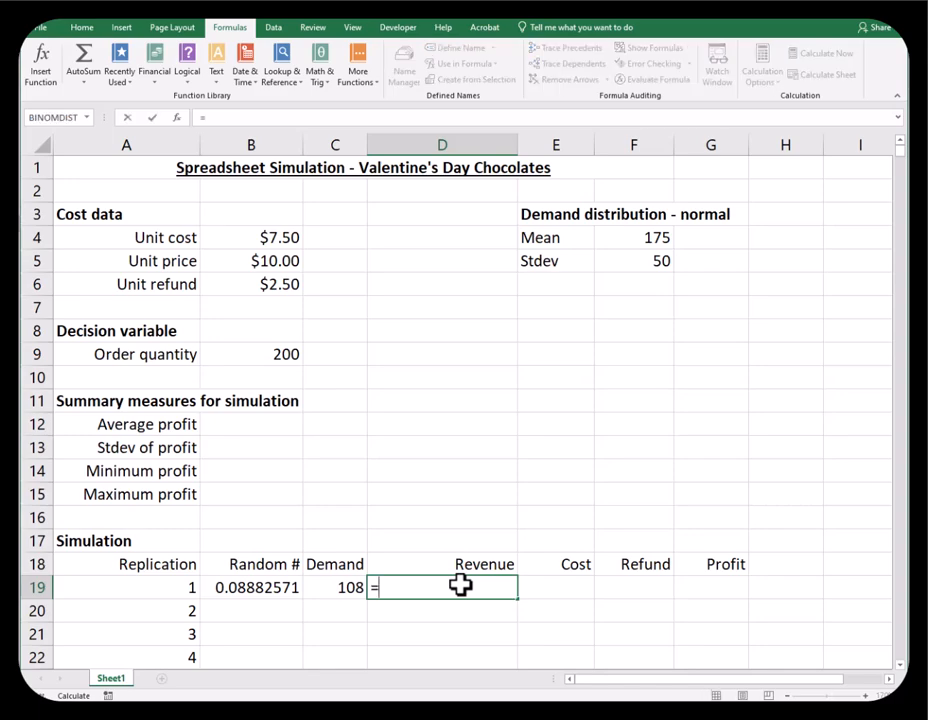
type("B5")
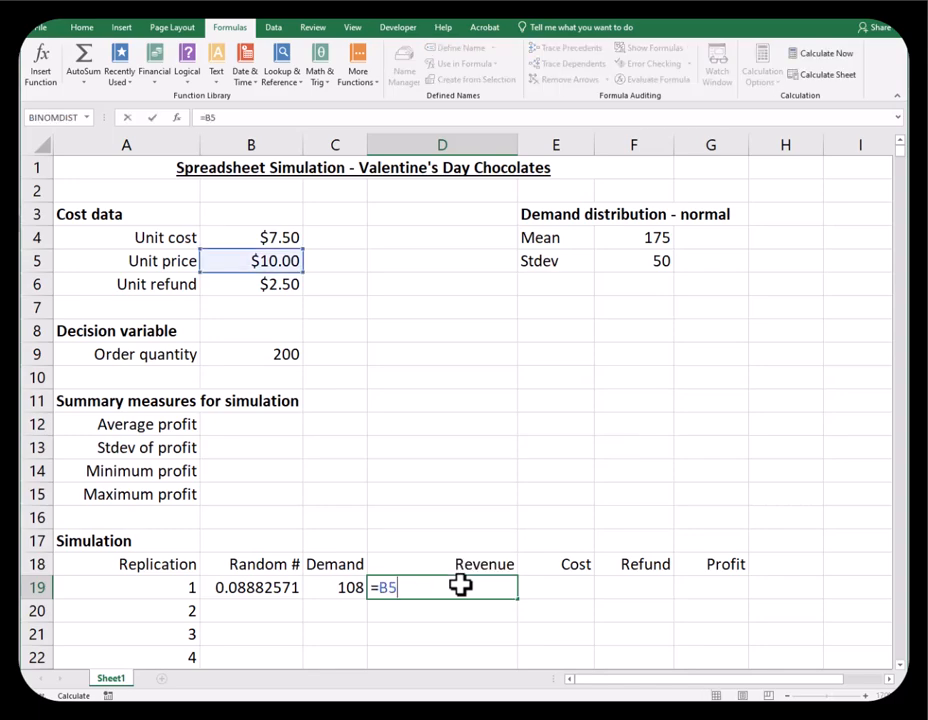
left_click(204, 118)
type("$")
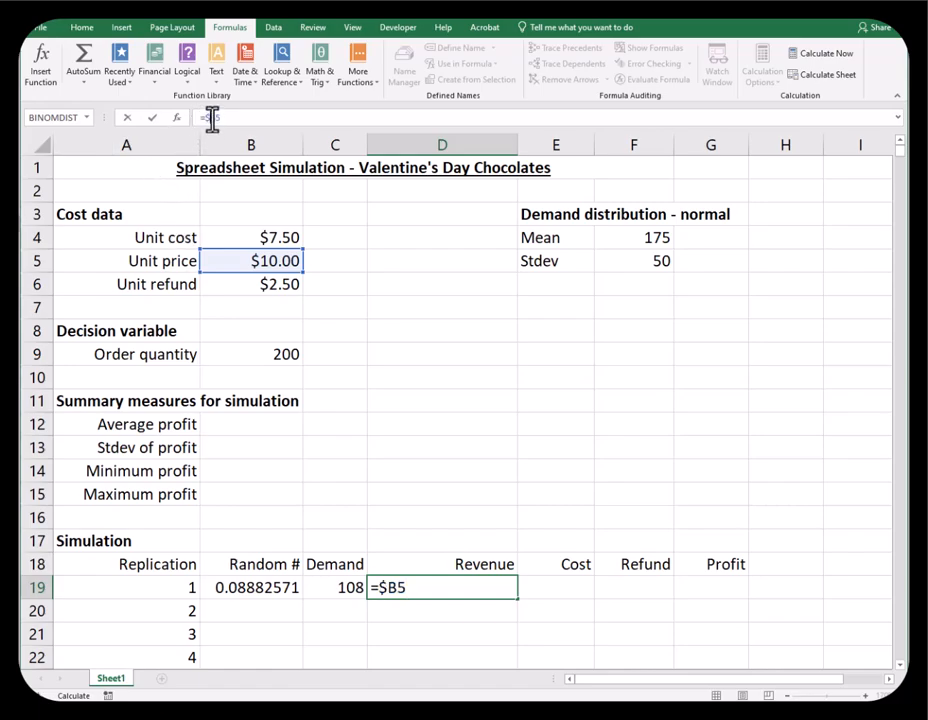
type("$")
type("*MIN8")
key("BackSpace")
type("(")
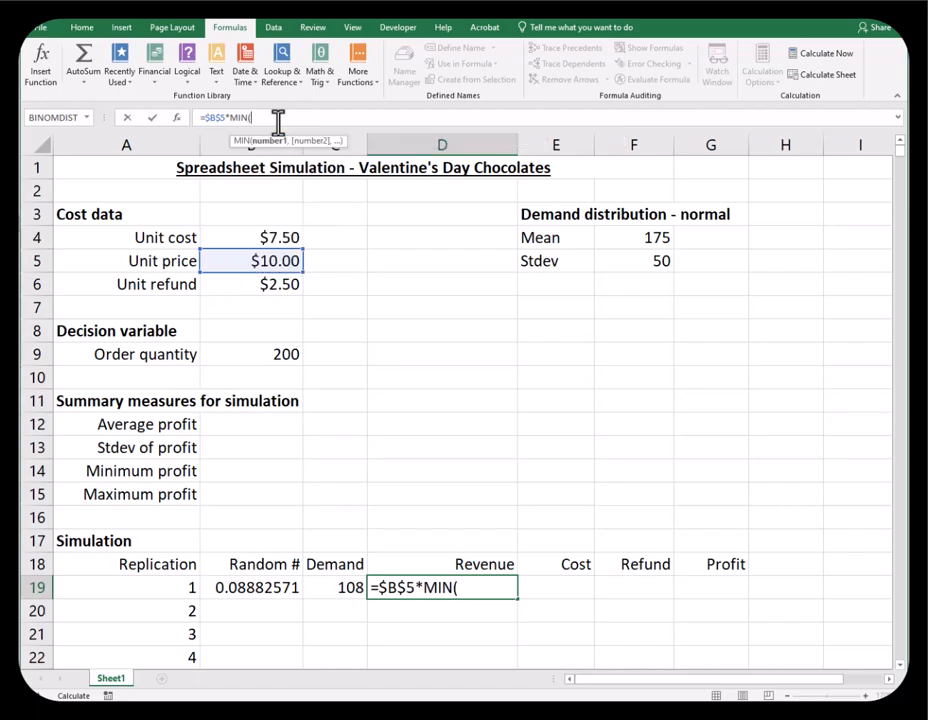
Complete the Revenue formula in D19 with demand C19 and absolute order quantity $B$9: =$B$5*MIN(C19,$B$9).
left_click(346, 584)
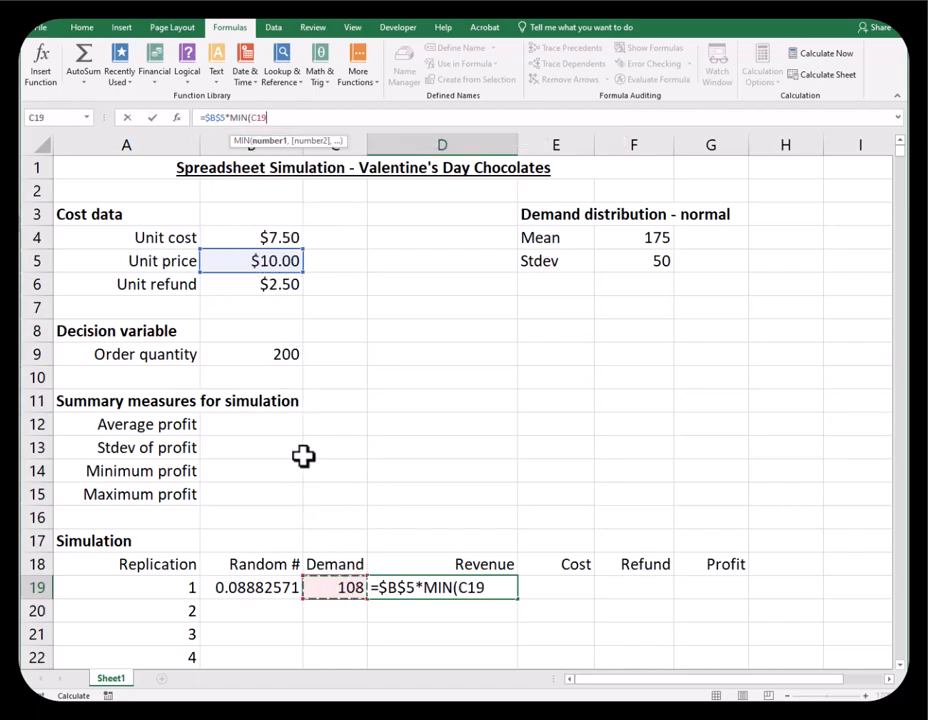
type(",")
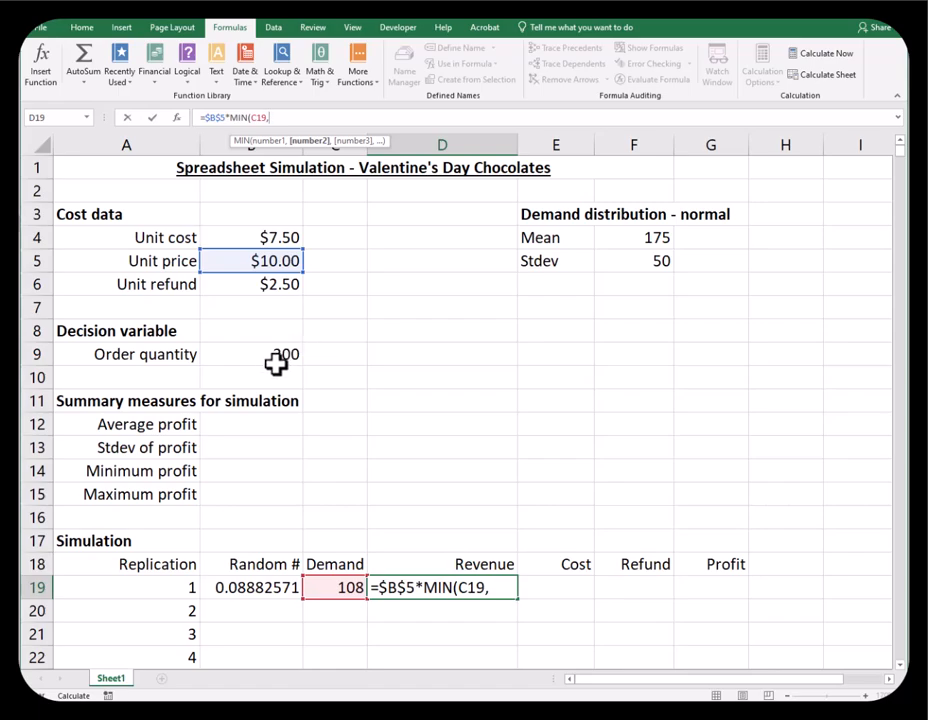
left_click(275, 360)
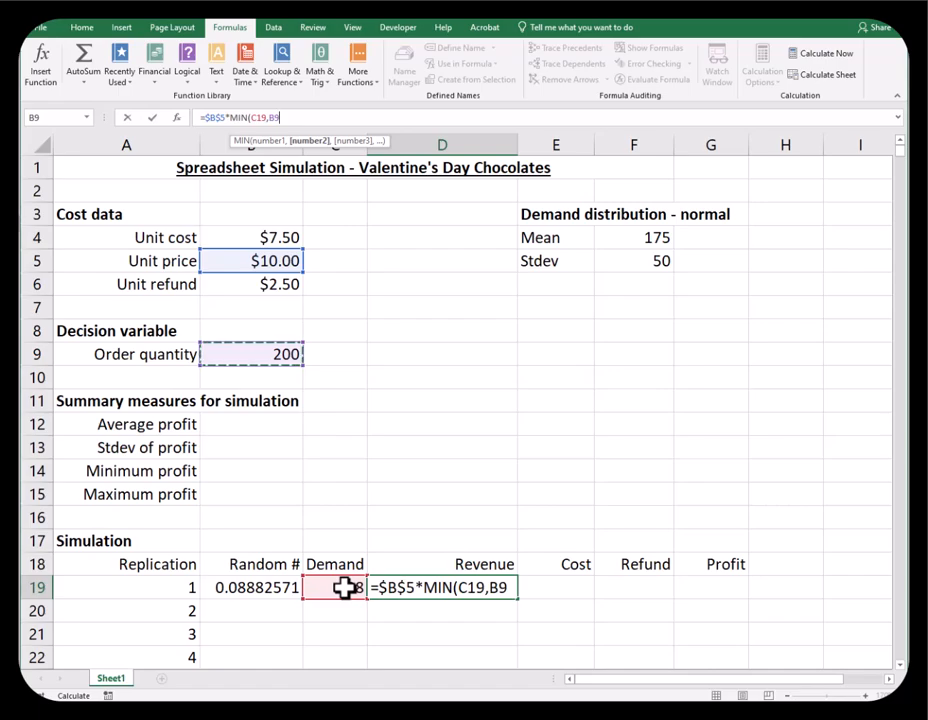
left_click(297, 119)
key("Right")
type("$")
key("Right")
type("$9")
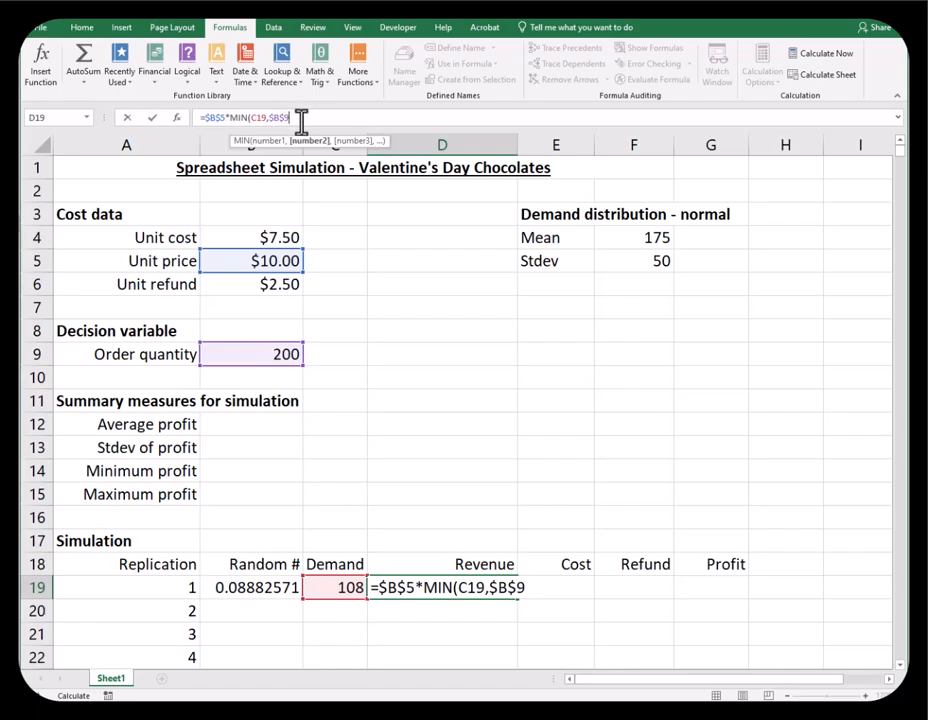
type(")")
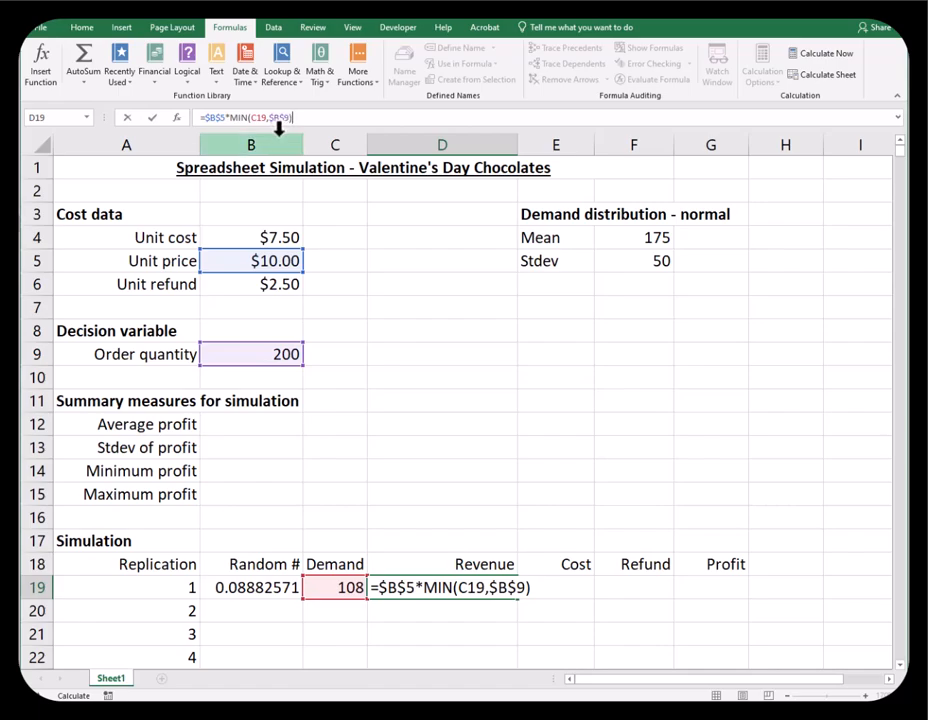
key("Return")
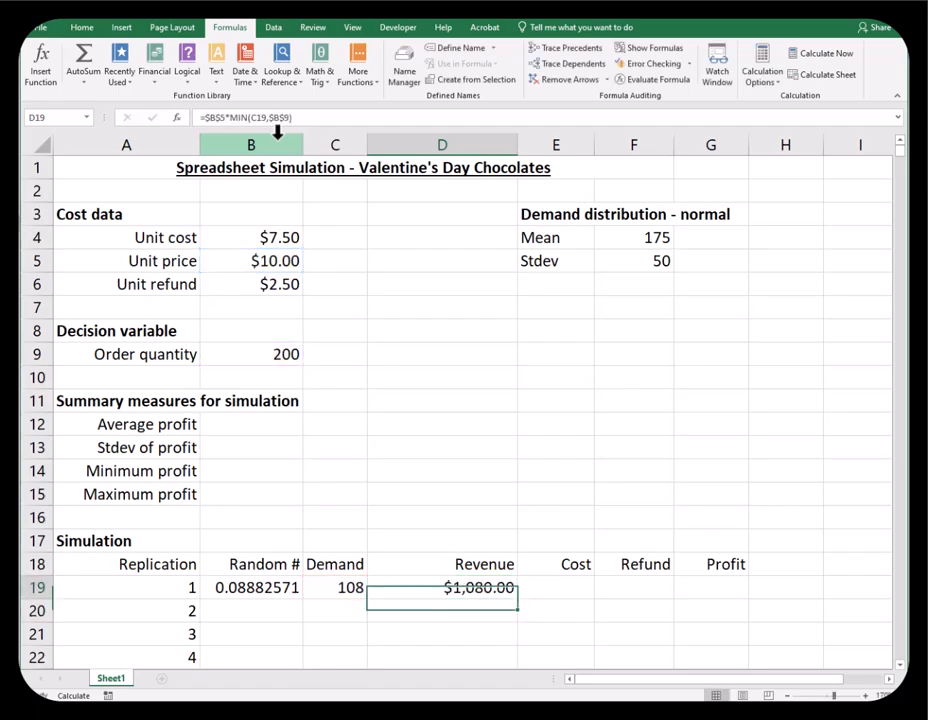
Begin the Cost formula in E19 with an absolute reference to the order quantity, $B$9.
key("Up")
key("Right")
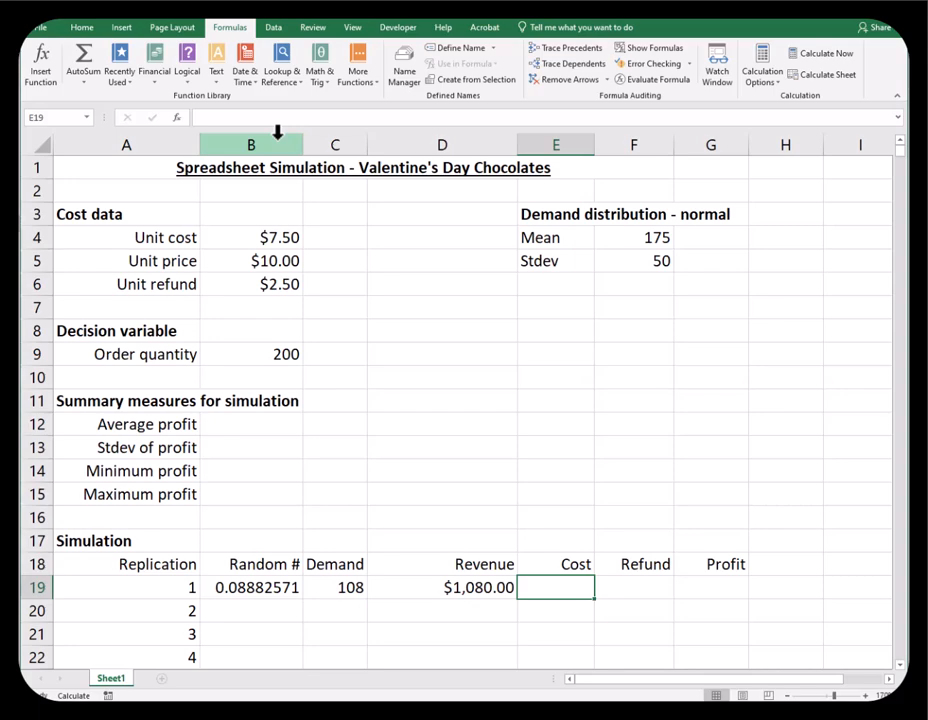
type("=")
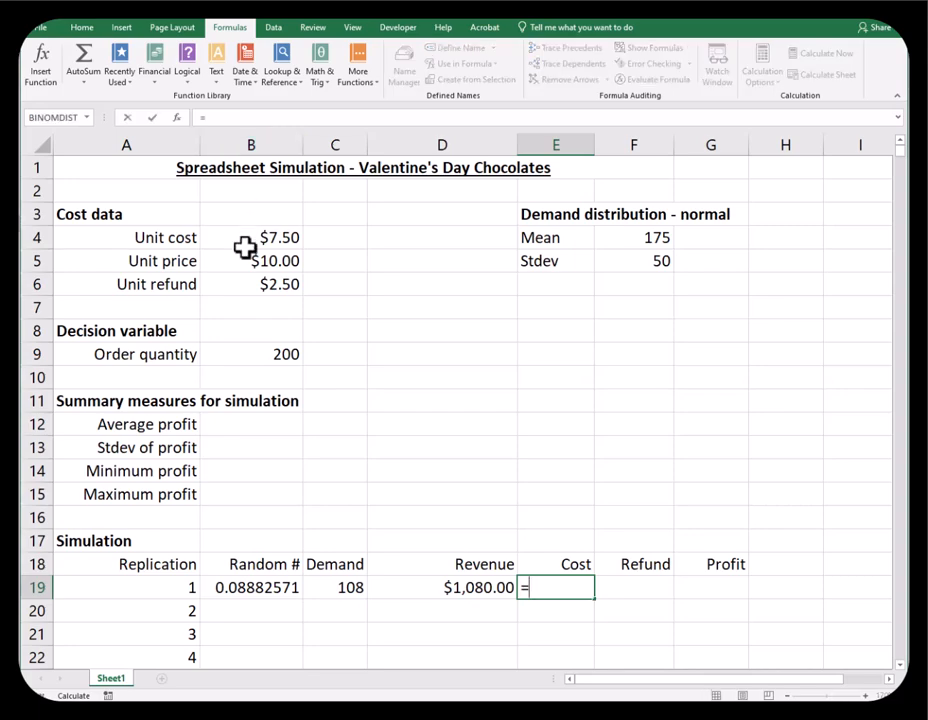
left_click(270, 360)
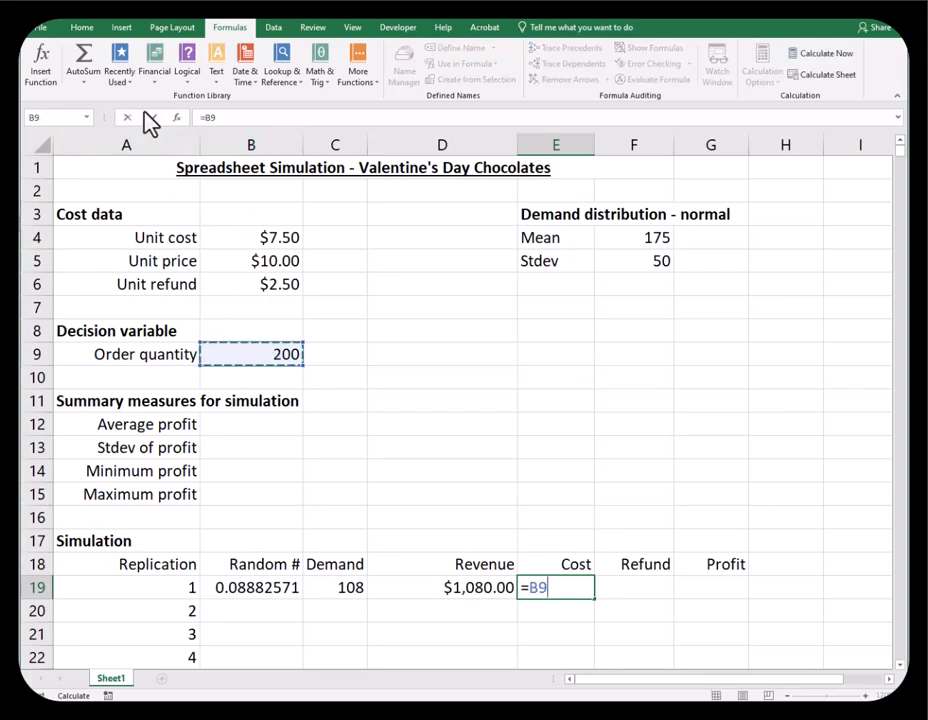
left_click(203, 118)
type("$")
key("Right")
type("$9")
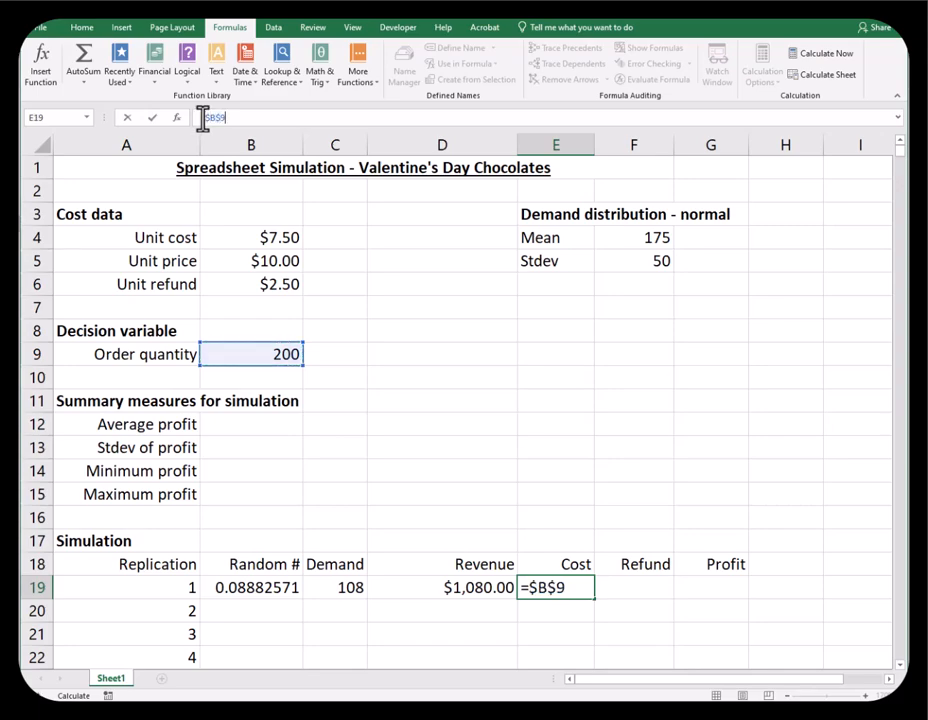
Complete the Cost formula in E19 by multiplying the order quantity by the absolute unit cost $B$4.
type("*")
left_click(284, 237)
left_click(231, 118)
type("$1,500.00")
key("Right")
type("$")
key("Return")
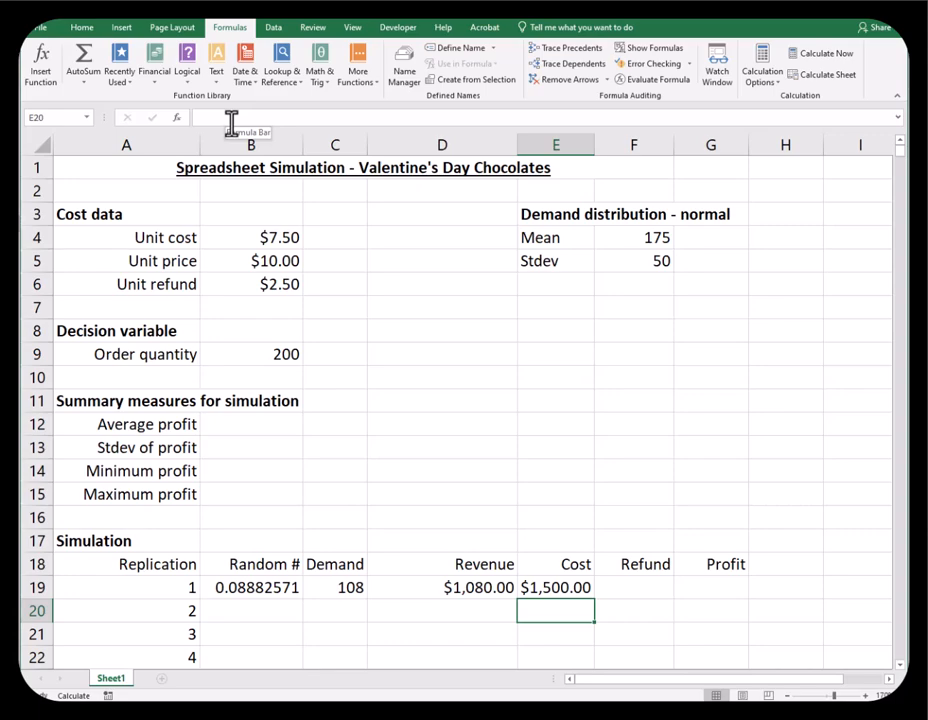
Write the Refund formula in F19 as unit refund times unsold units: =$B$6*MAX(0,B9-C19).
key("Up")
key("Right")
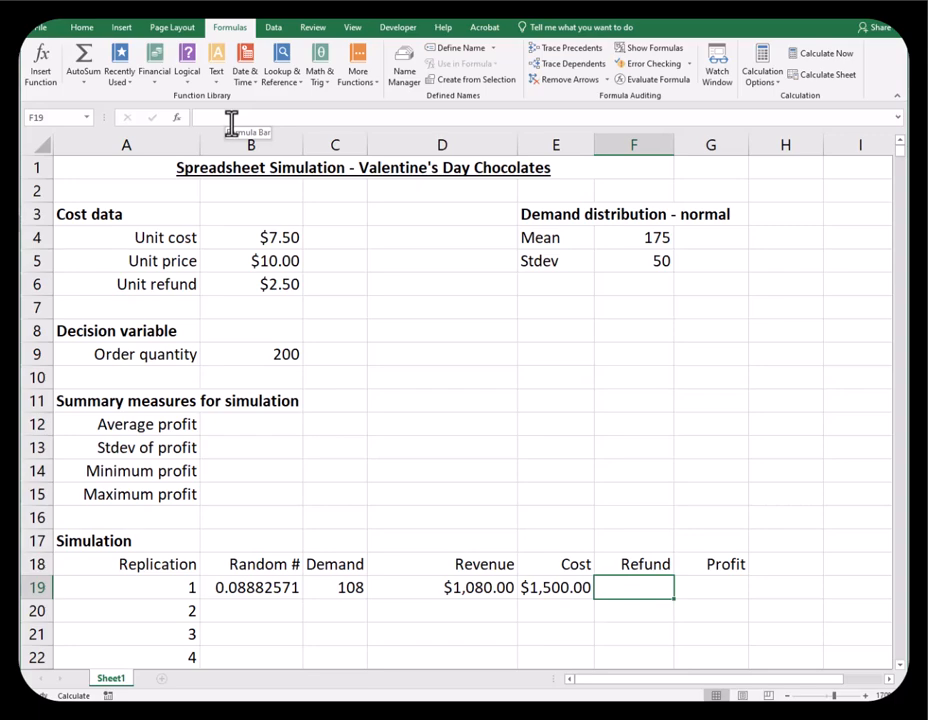
type("=")
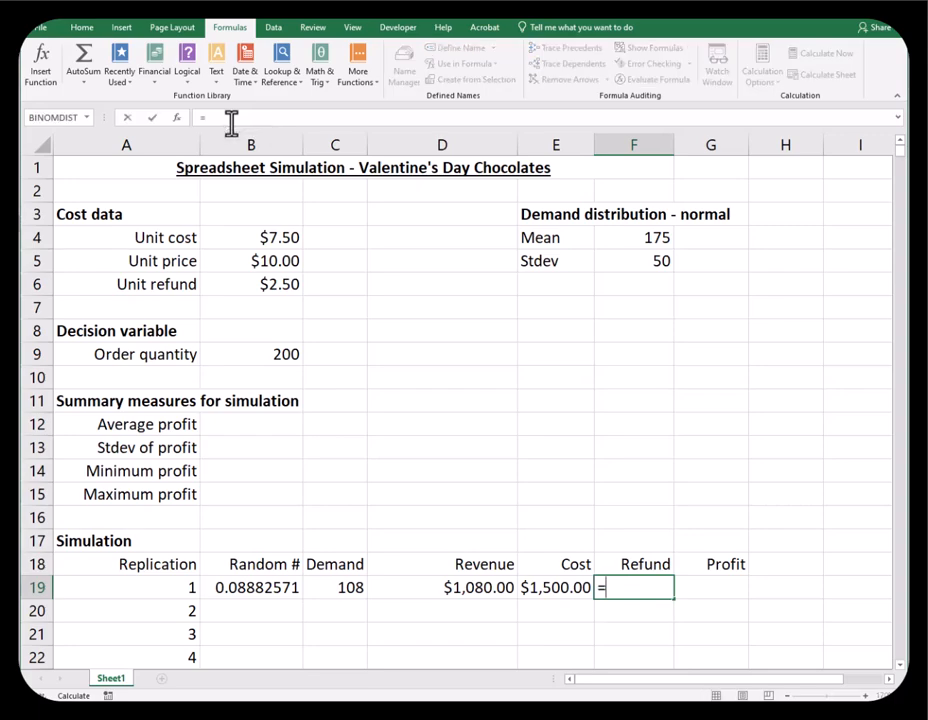
type("$B")
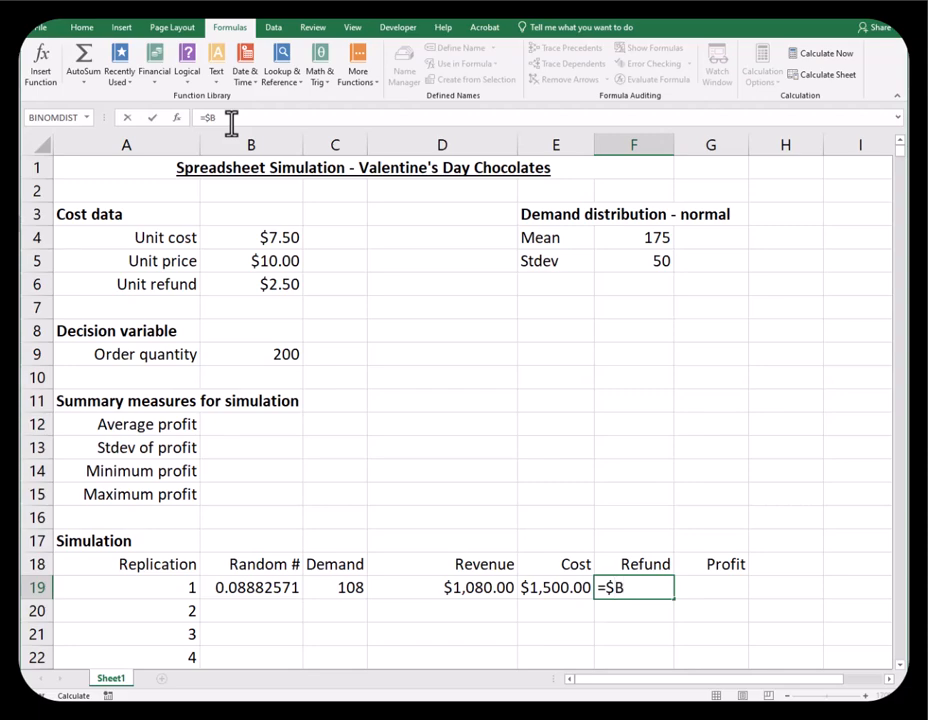
type("$6")
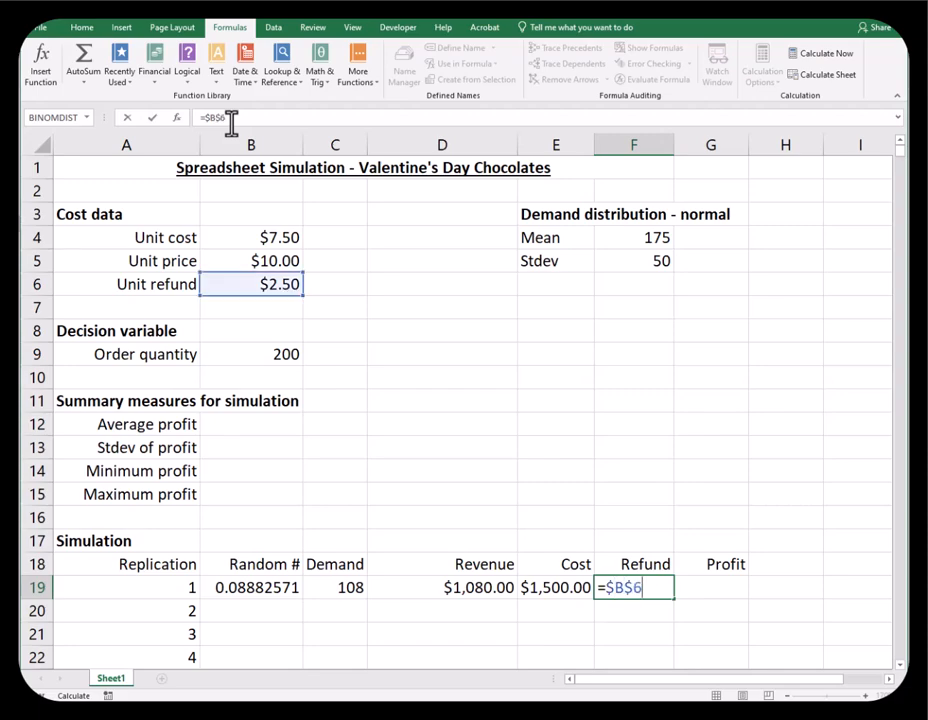
type("*M")
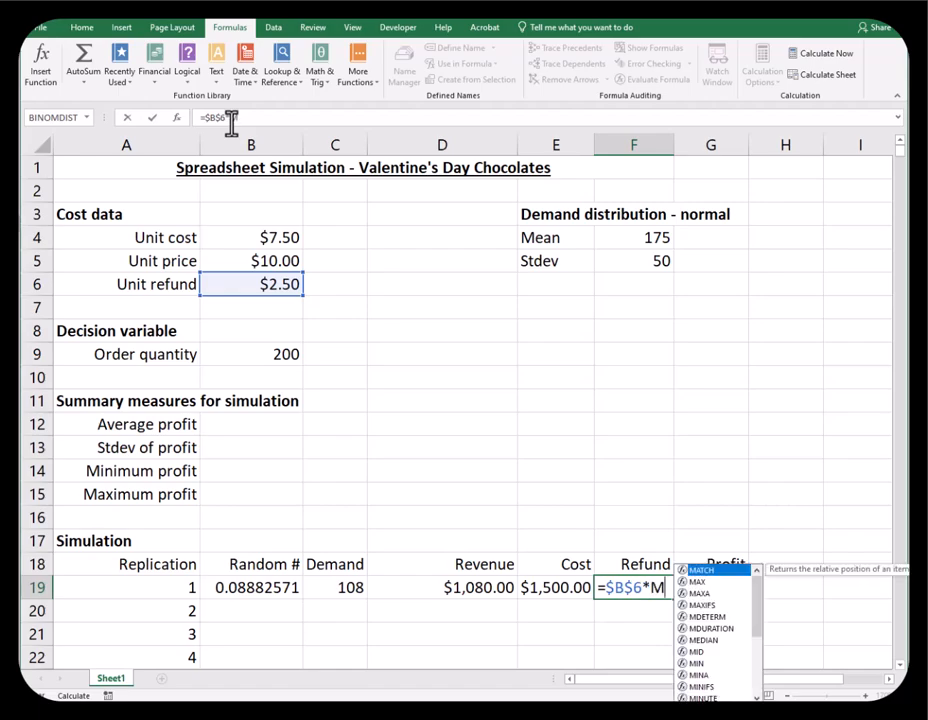
type("AX(0,B")
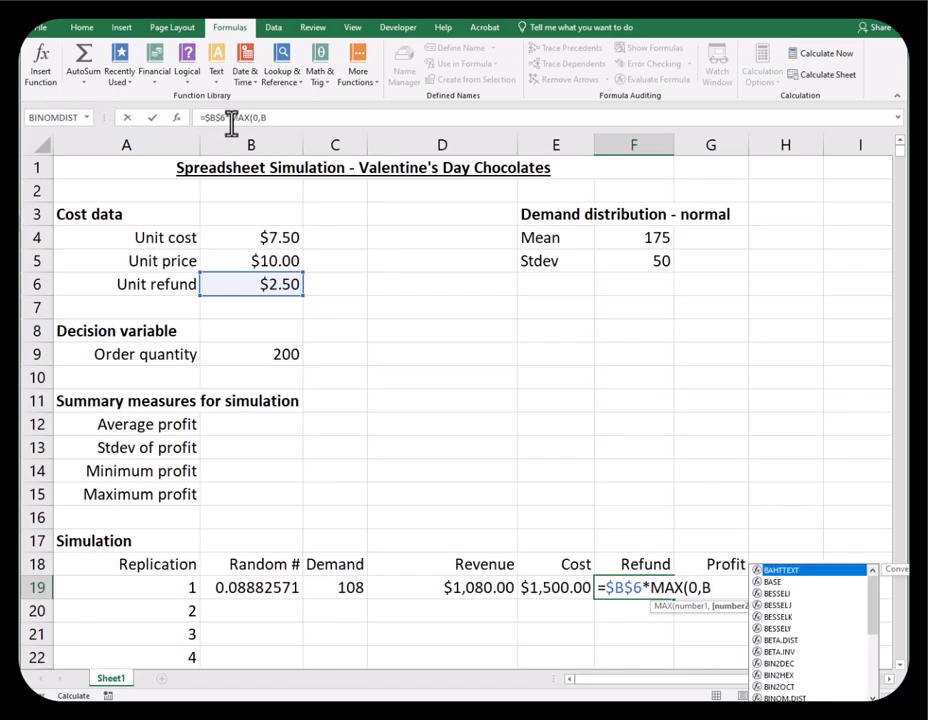
type("9")
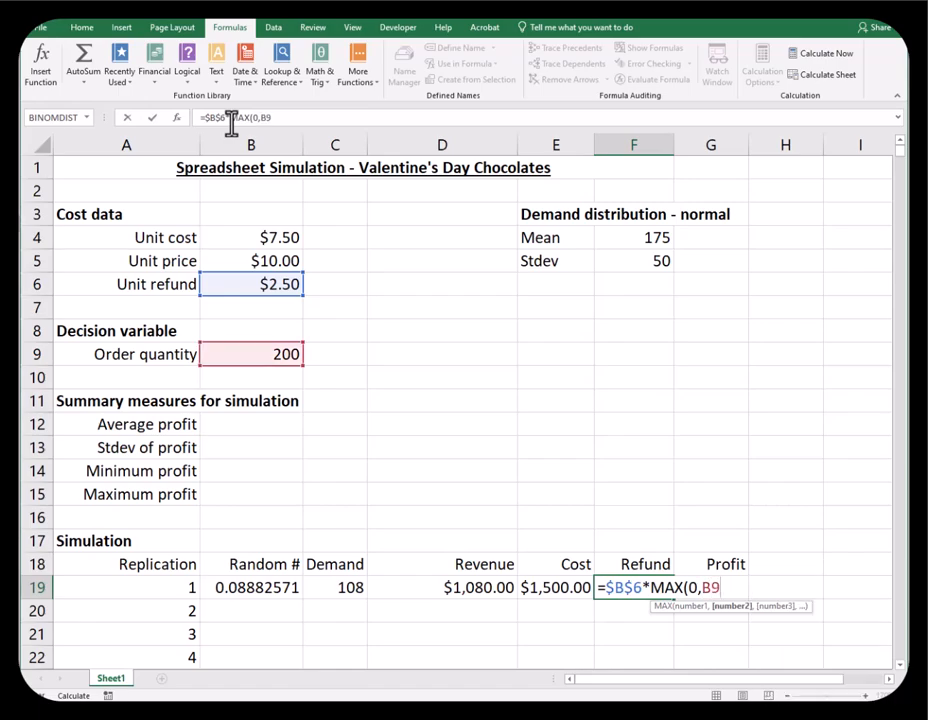
type("-C19)")
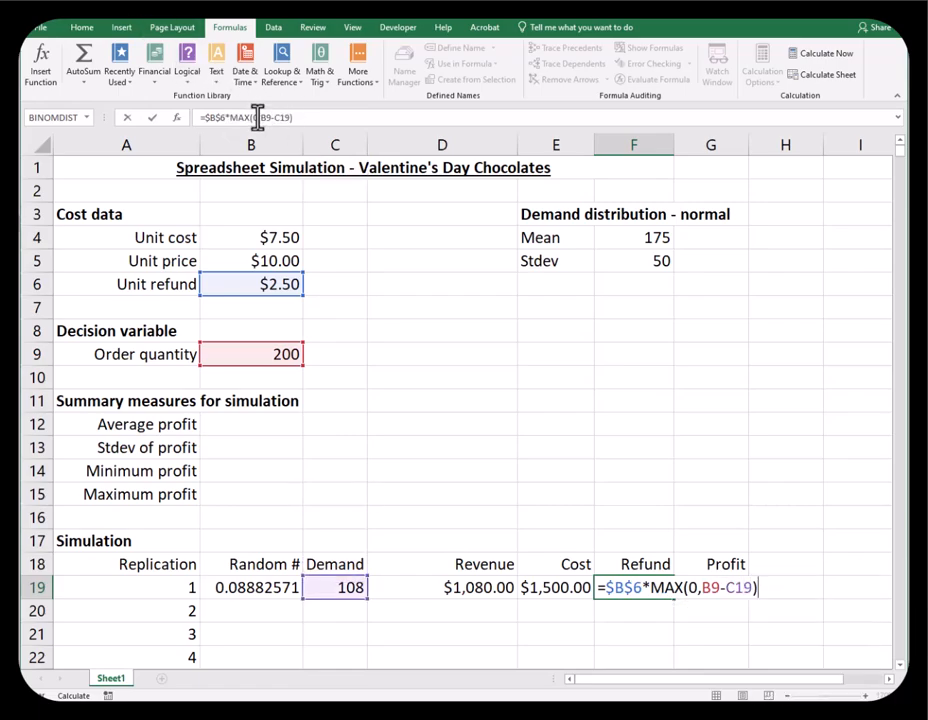
Make the order quantity reference in the F19 Refund formula absolute as $B$9 and enter the formula.
left_click(260, 117)
type("$B")
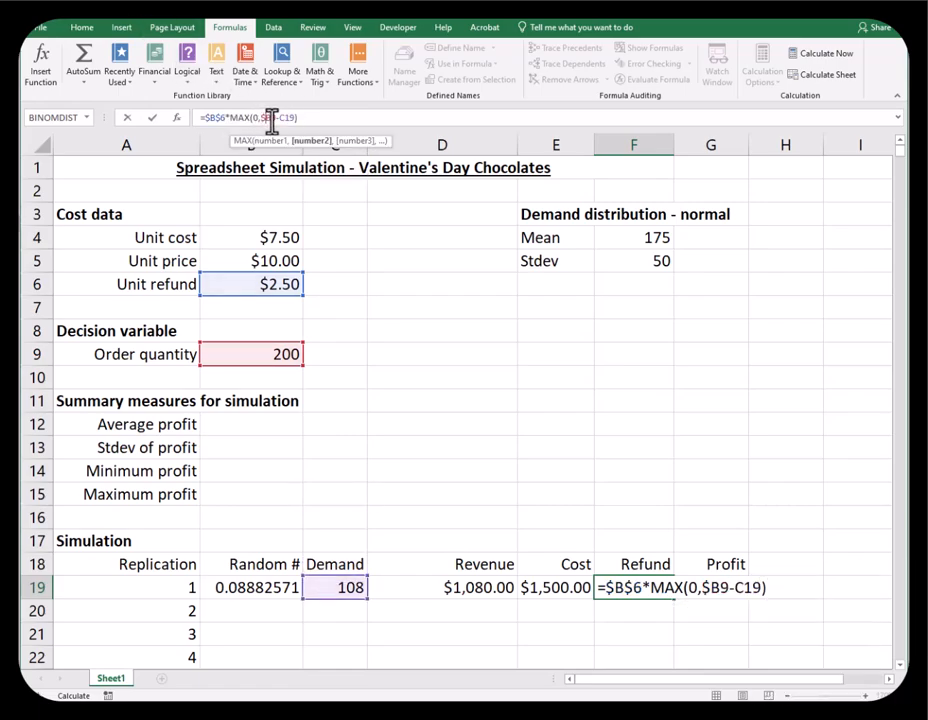
type("$")
left_click(362, 119)
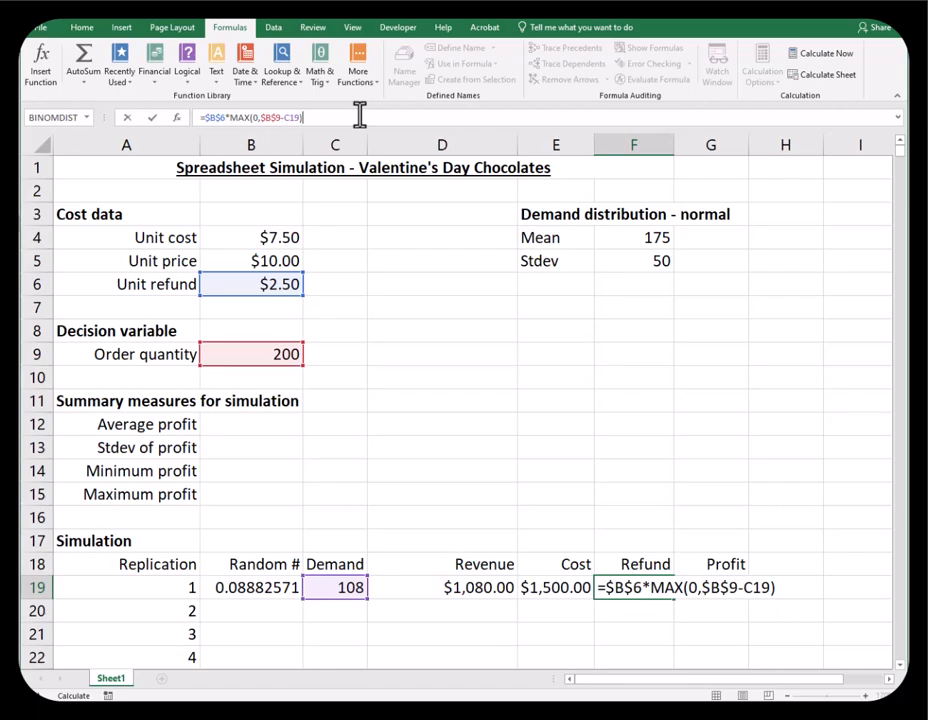
key("Return")
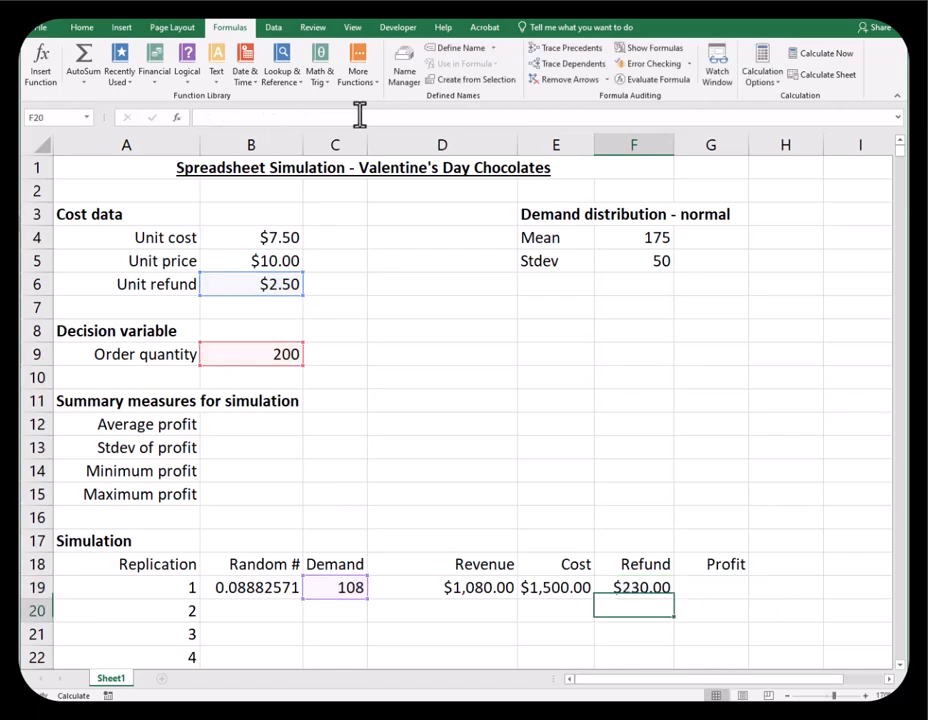
Calculate Profit in G19 as revenue minus cost plus refund: =D19-E19+F19.
left_click(729, 584)
type("=")
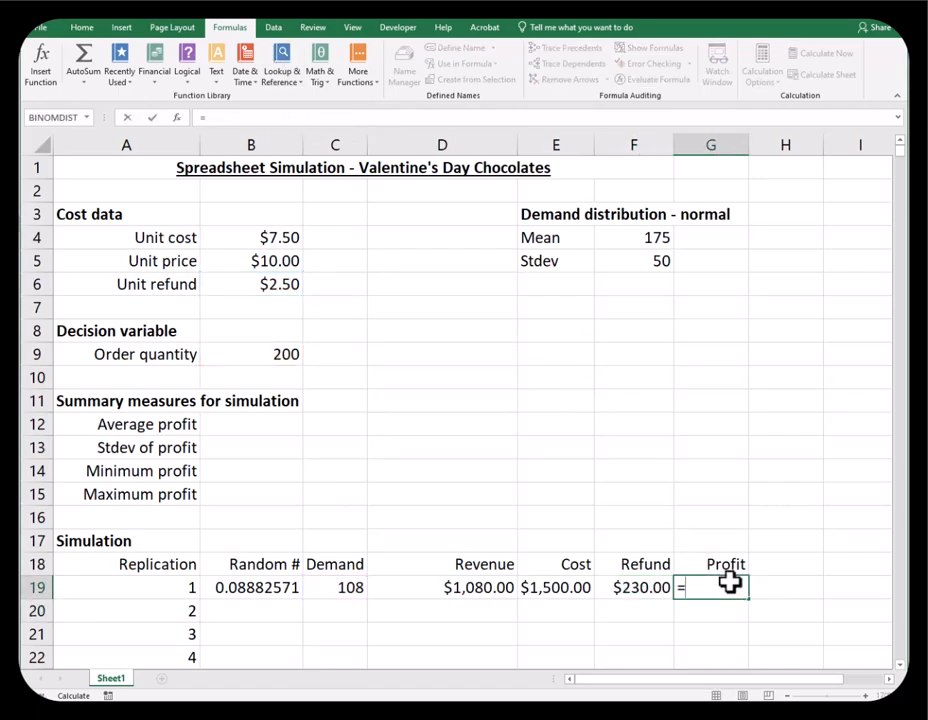
left_click(501, 589)
type("-")
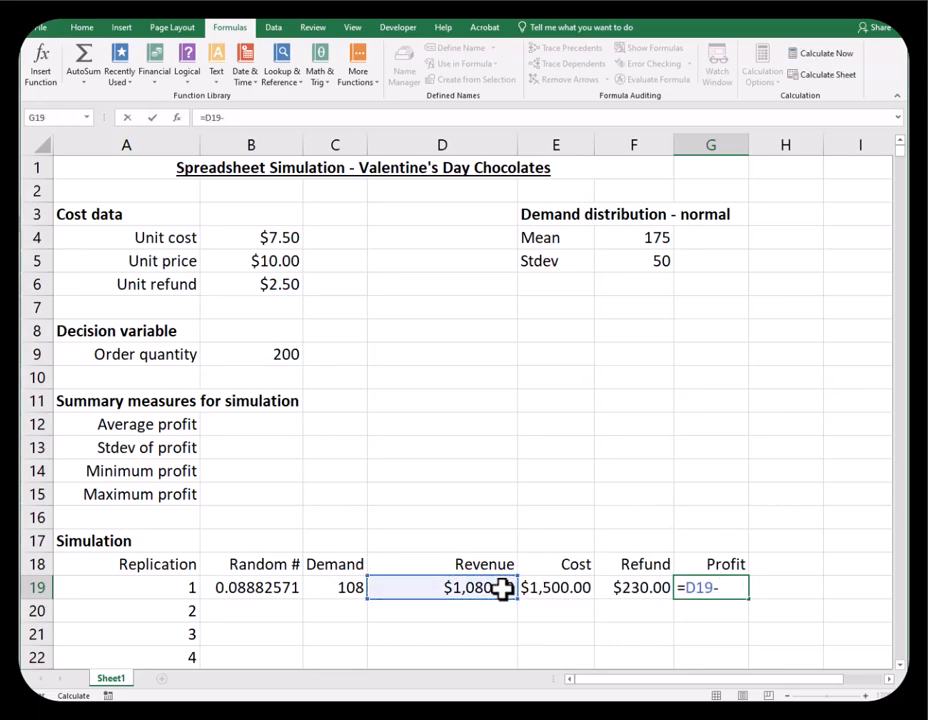
left_click(548, 590)
type("+")
left_click(622, 590)
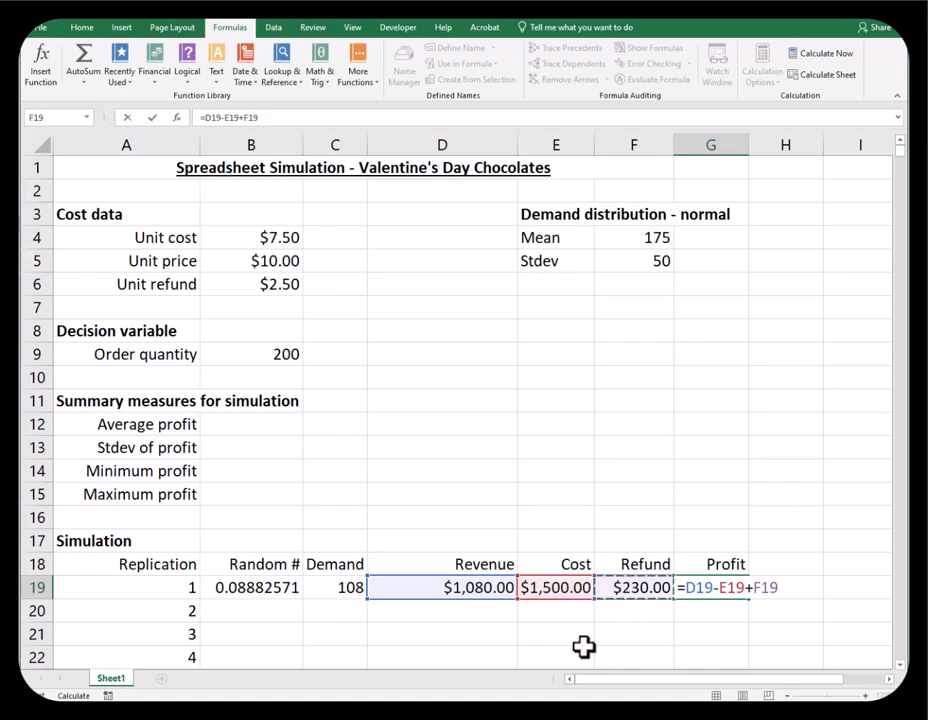
key("Return")
Fill the formulas in B19:G19 down through all replications and recalculate the workbook.
left_click_drag(278, 587, 719, 592)
double_click(750, 600)
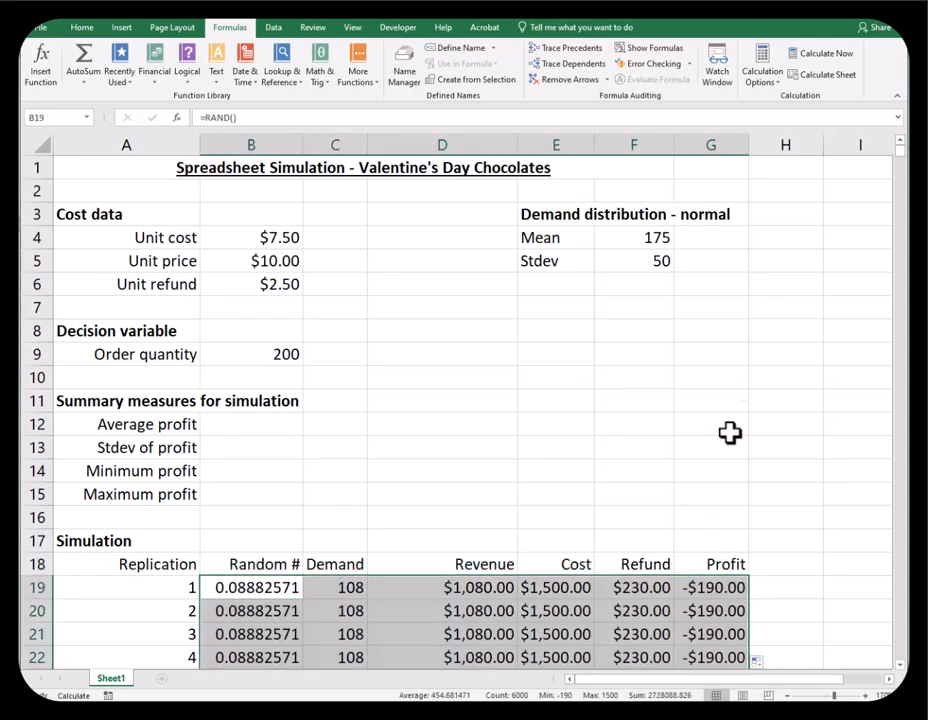
left_click(830, 58)
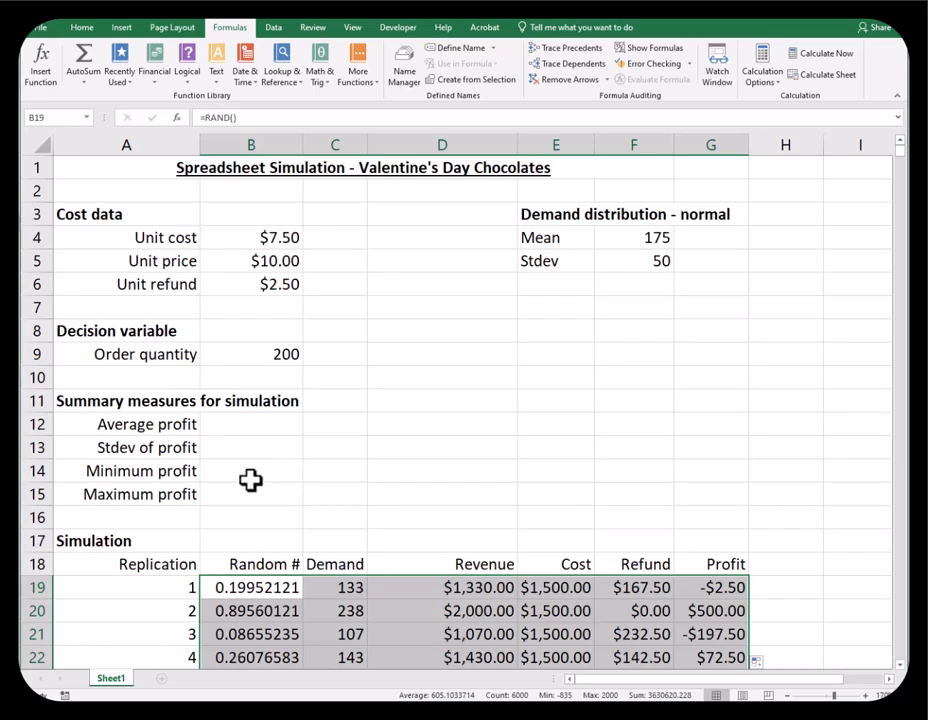
Add filters to the simulation table's header row 18.
left_click(37, 564)
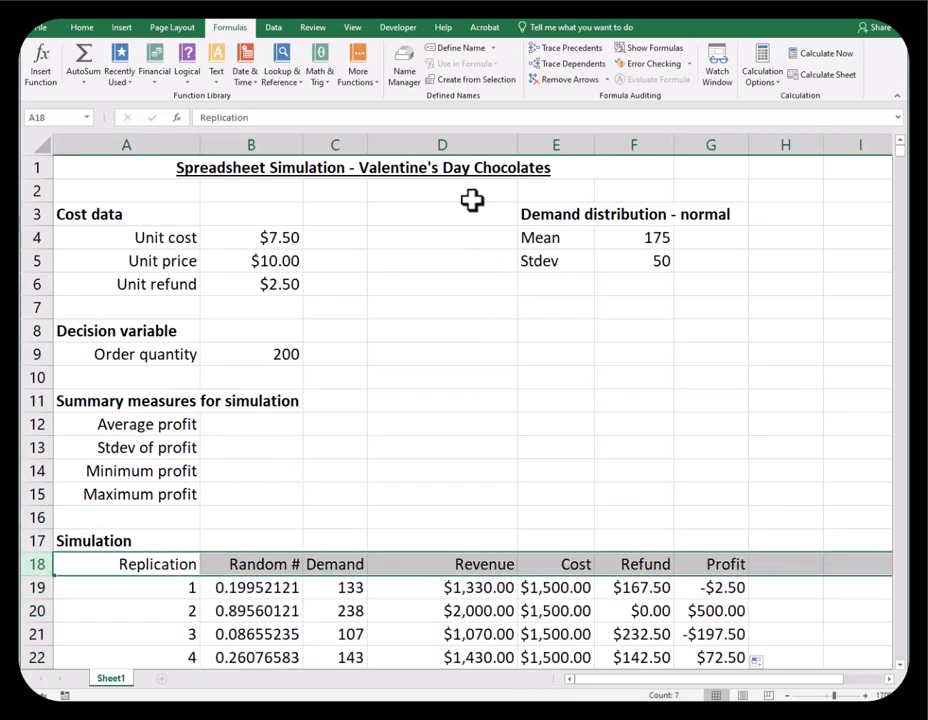
left_click(283, 30)
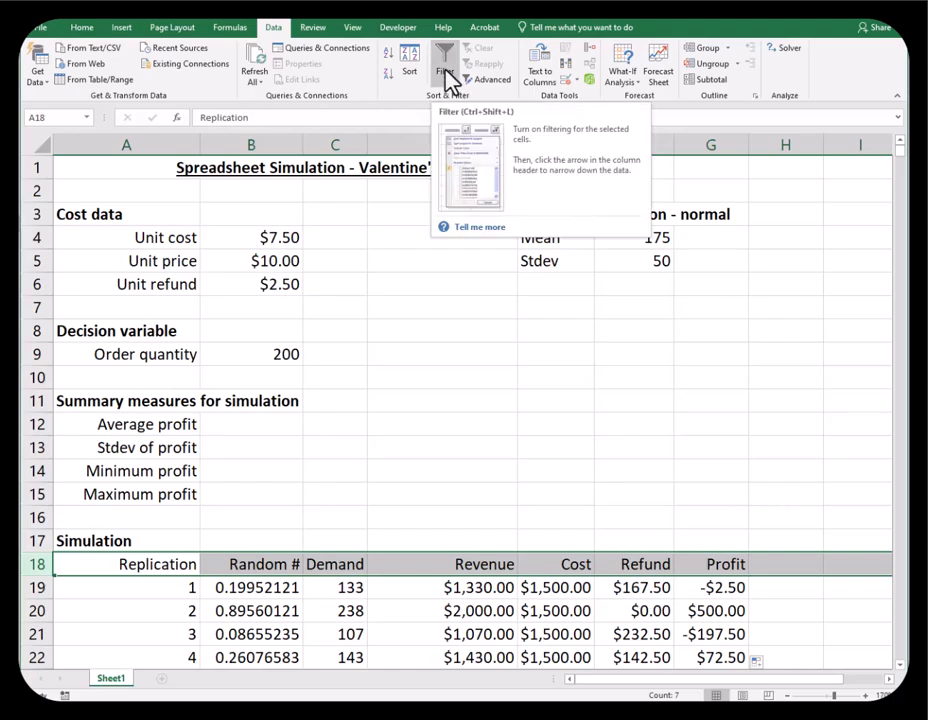
left_click(447, 78)
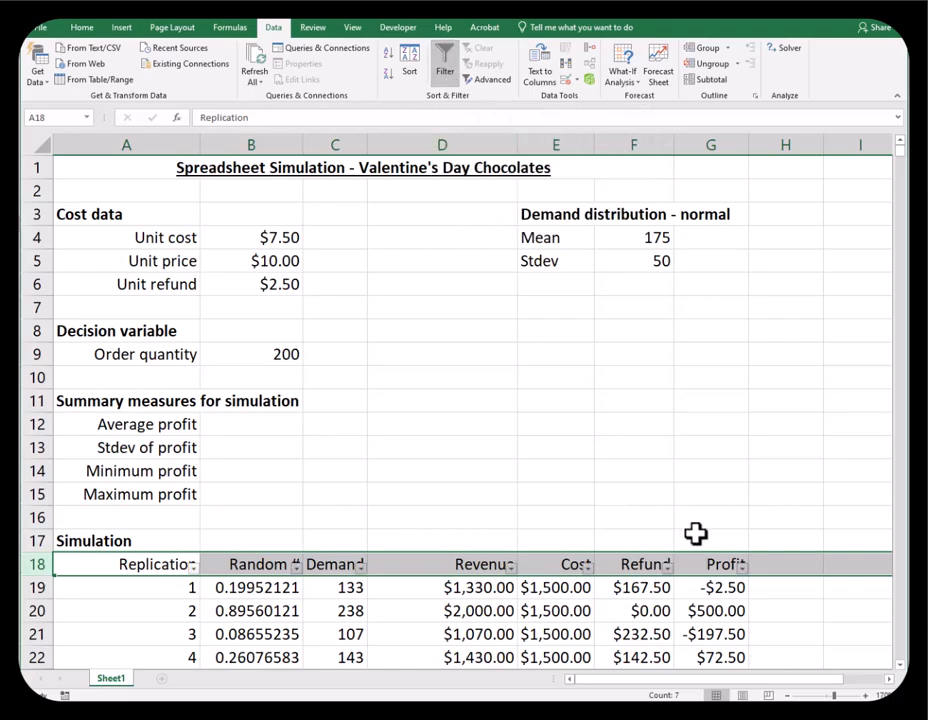
Examine the range of simulated values in the Profit column's filter list, keeping all values selected.
left_click(743, 567)
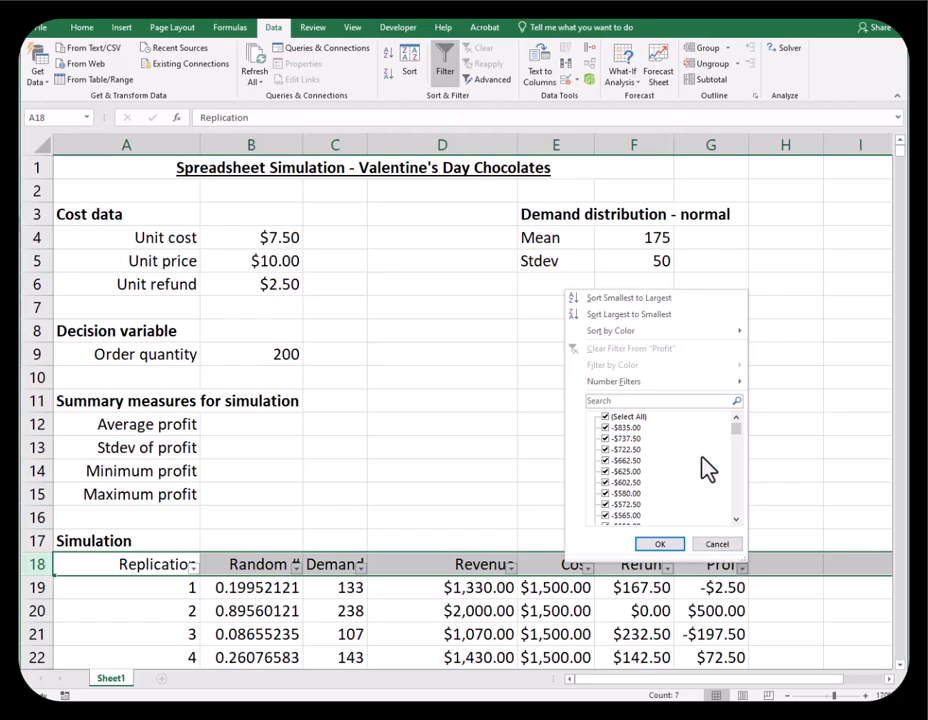
scroll(694, 468, "down", 3)
scroll(694, 468, "down", 5)
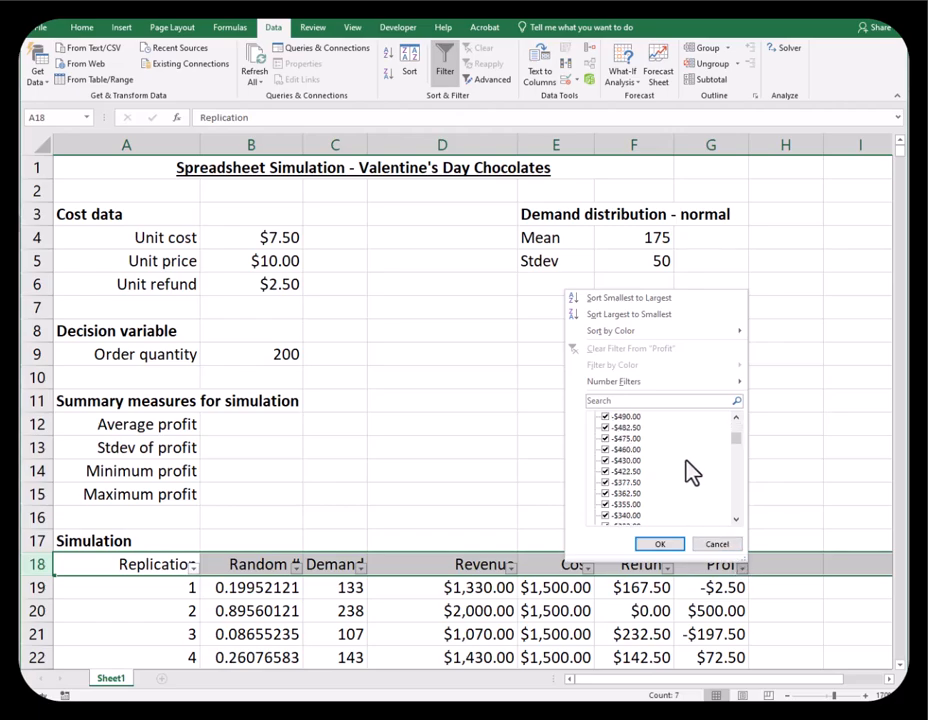
scroll(690, 473, "down", 6)
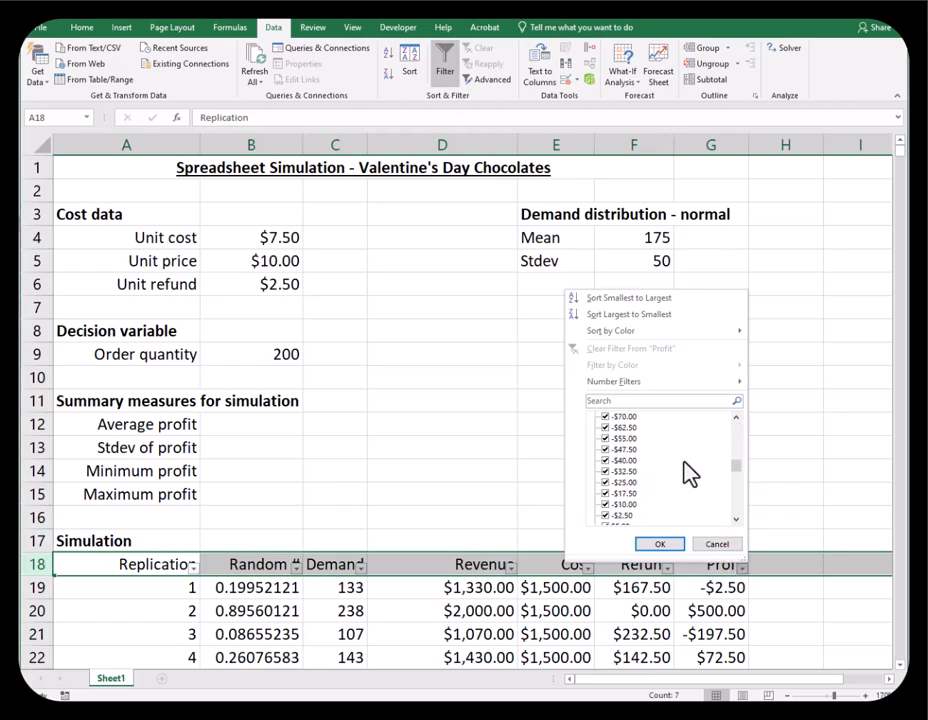
scroll(690, 473, "down", 6)
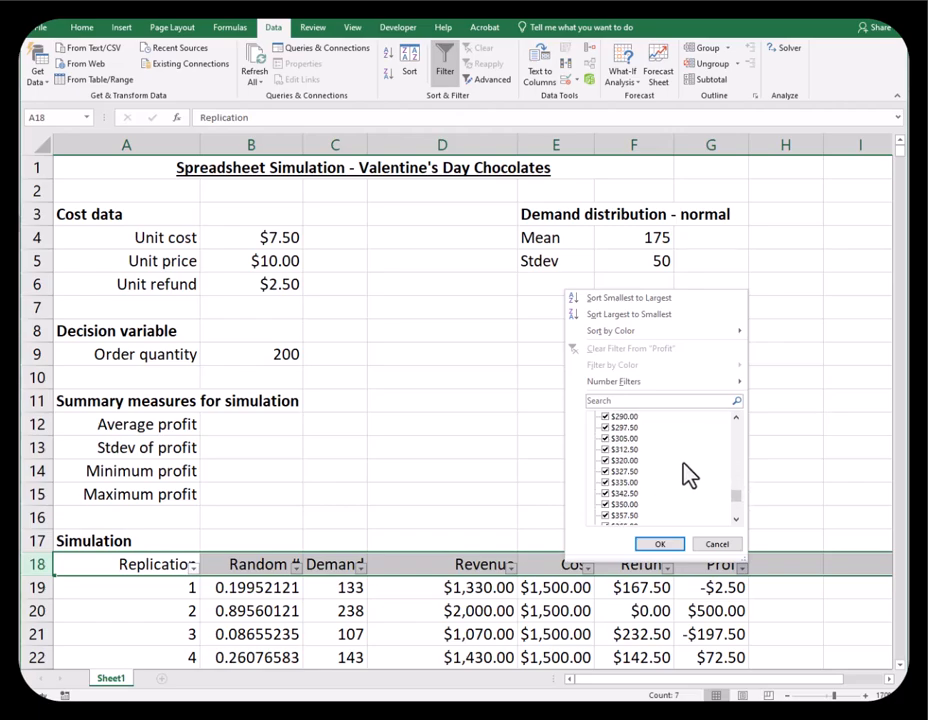
scroll(690, 473, "up", 11)
scroll(686, 474, "up", 10)
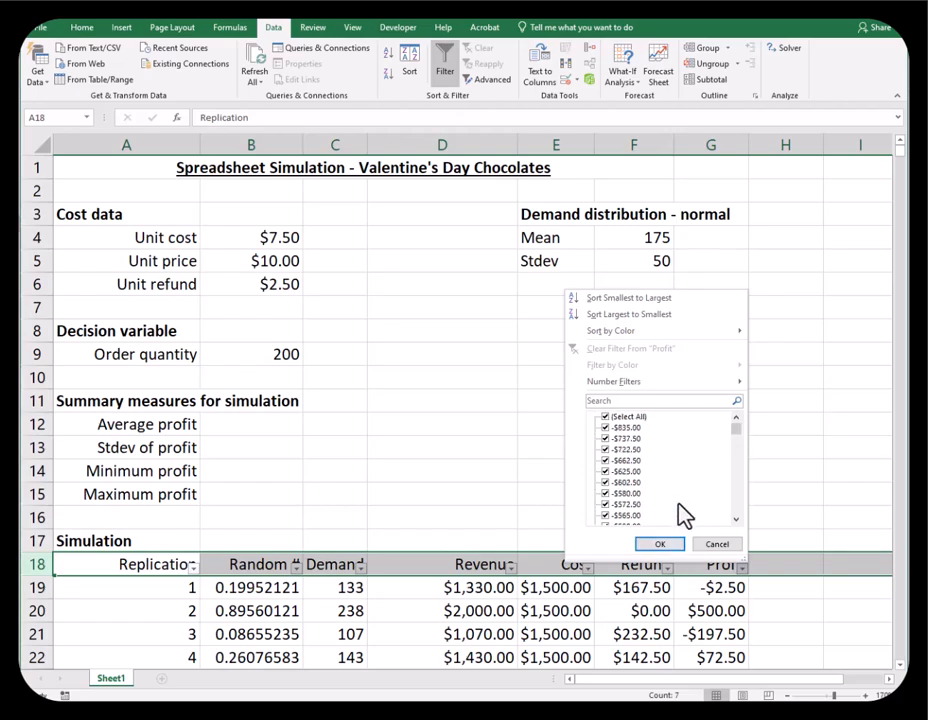
left_click(673, 547)
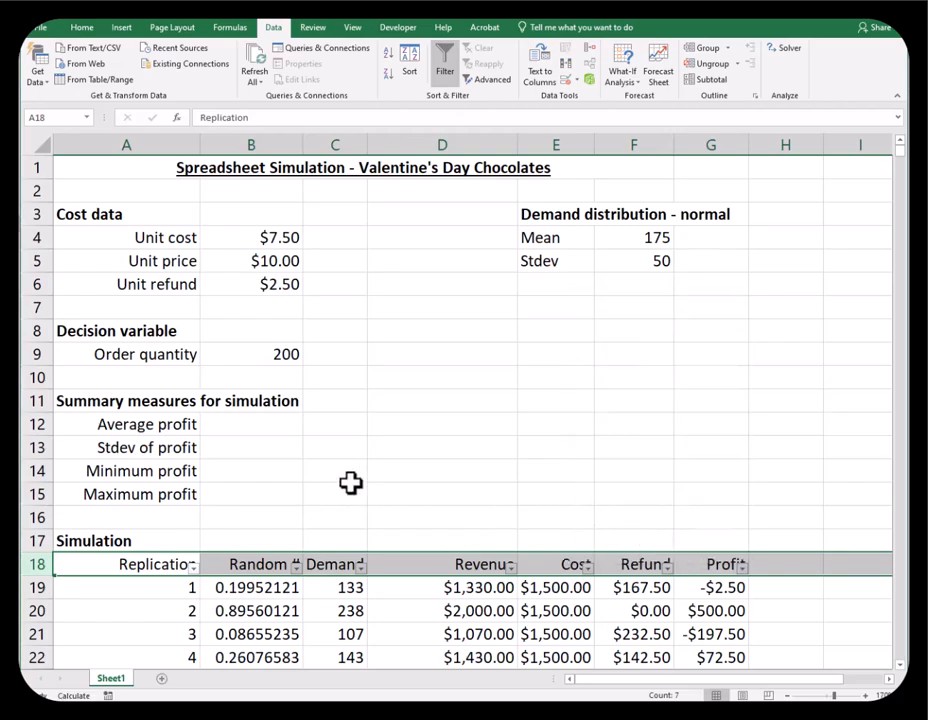
Start the Average profit formula in B12 with the first Profit cells: =AVERAGE(G19:G21.
left_click(245, 428)
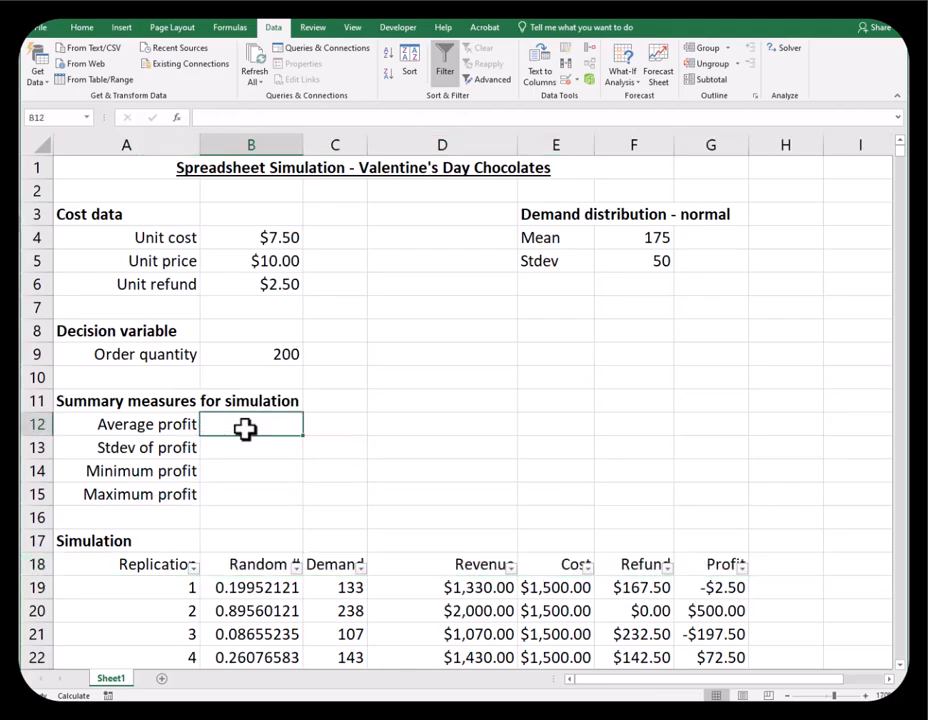
type("=AVERAGE(")
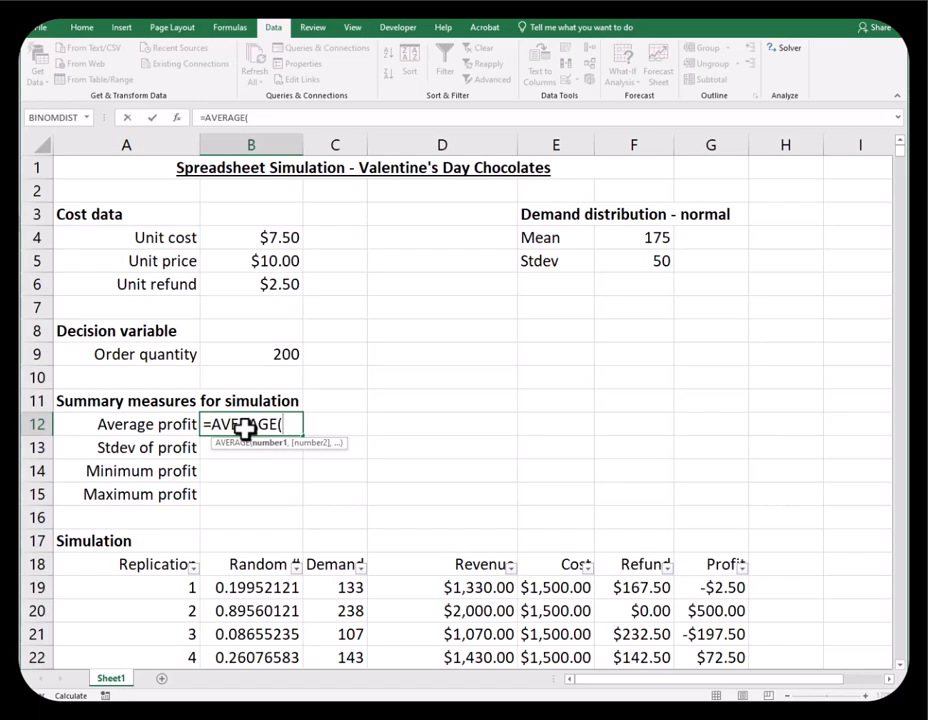
left_click_drag(731, 594, 731, 642)
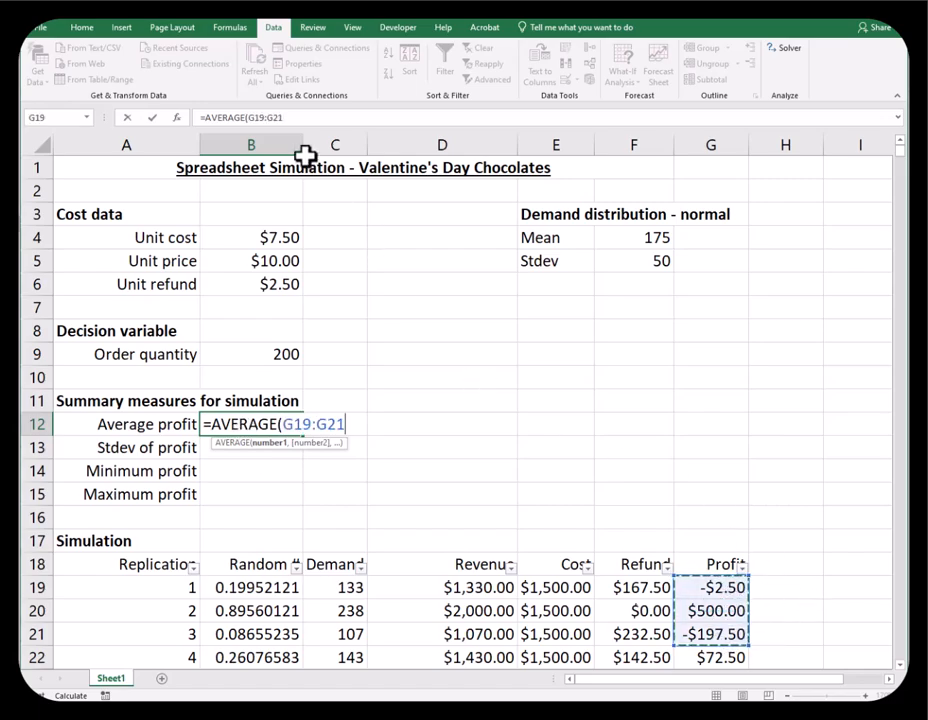
Make the B12 range absolute, extend it to row 1018, and enter the formula =AVERAGE($G$19:$G$1018).
left_click(248, 117)
type("$")
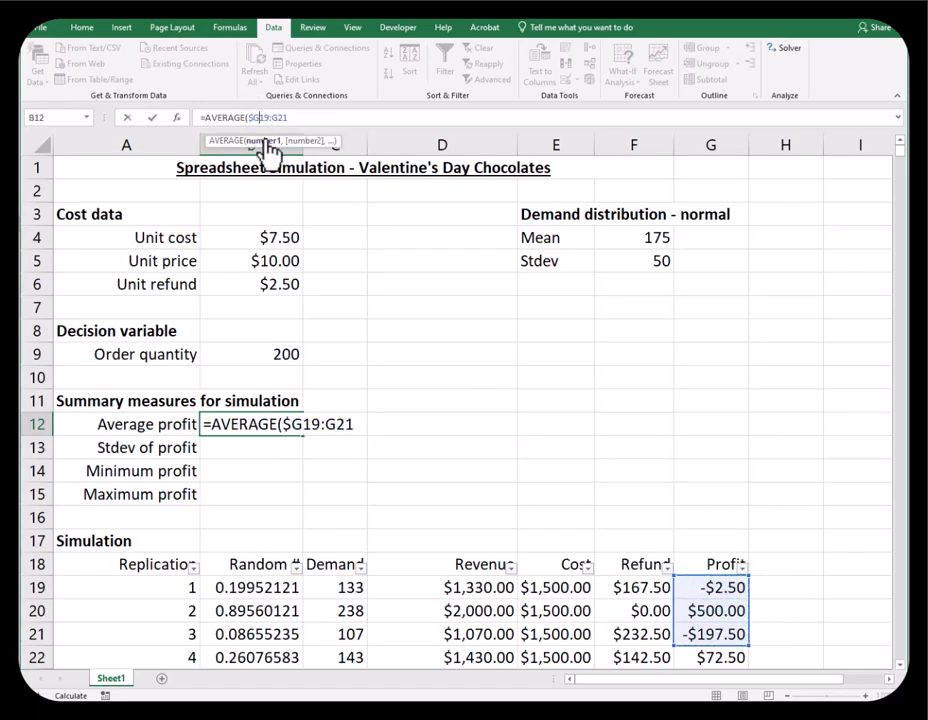
key("Right")
key("Right")
key("Left")
key("Left")
key("Left")
key("Left")
key("Left")
key("Left")
type("$")
key("Right")
key("Right")
key("Right")
type("$")
key("Right")
type("$")
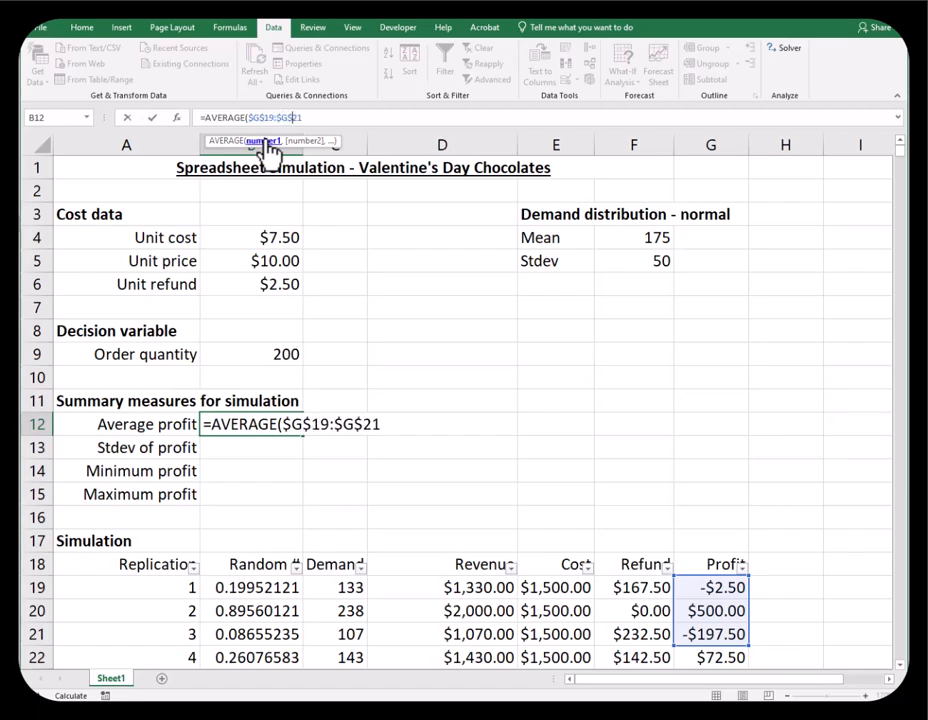
type("1018")
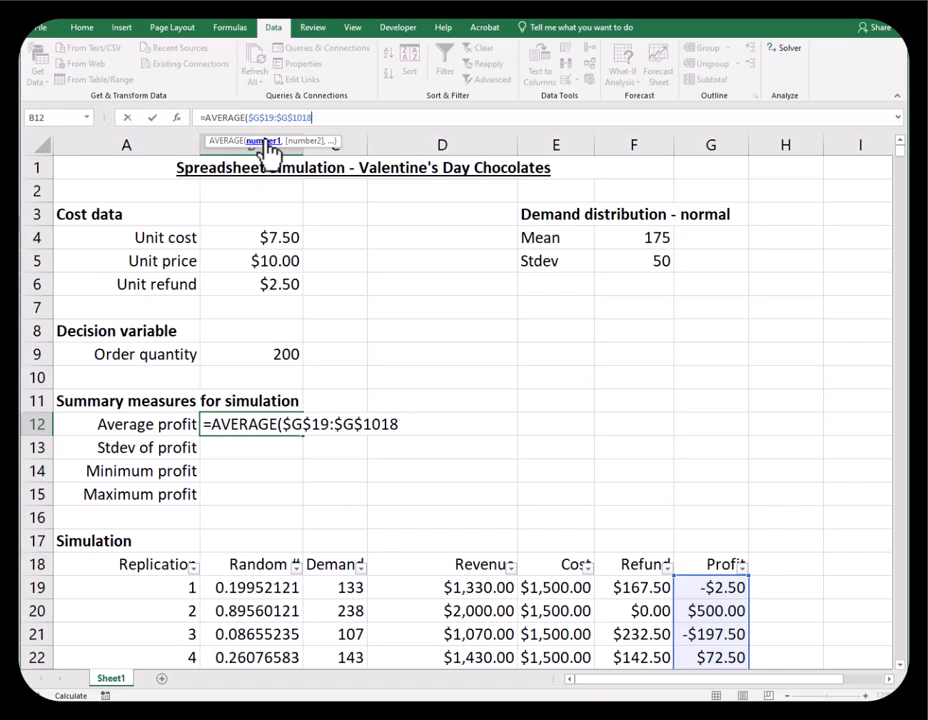
type(")")
key("Return")
key("Up")
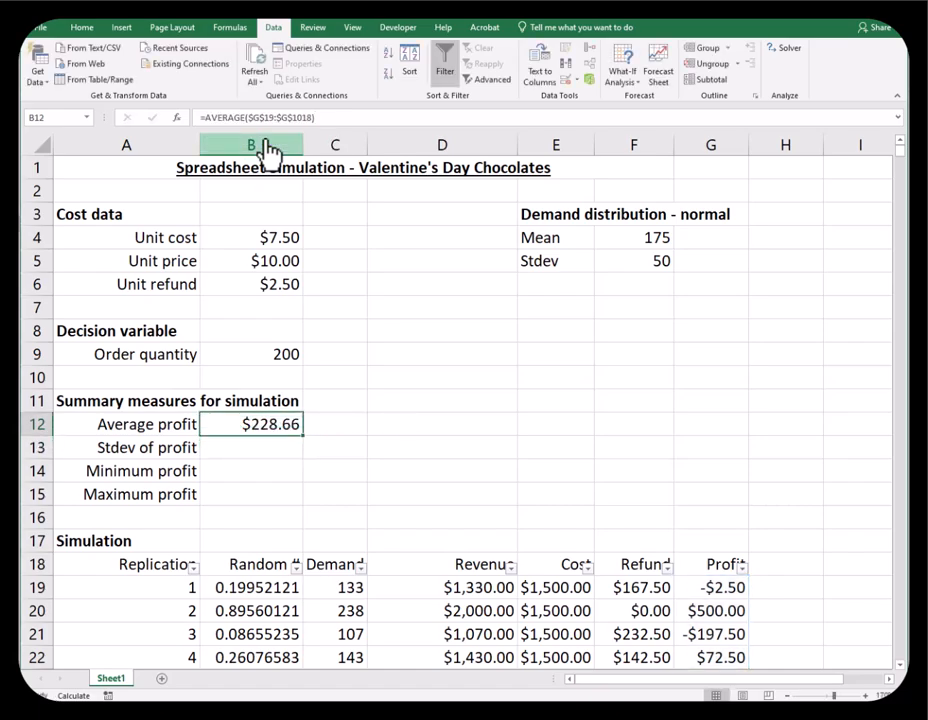
Copy the average formula's text into B13 and change its function to get the profit standard deviation: =STDEV($G$19:$G$1018).
left_click_drag(327, 118, 182, 93)
key("ctrl+c")
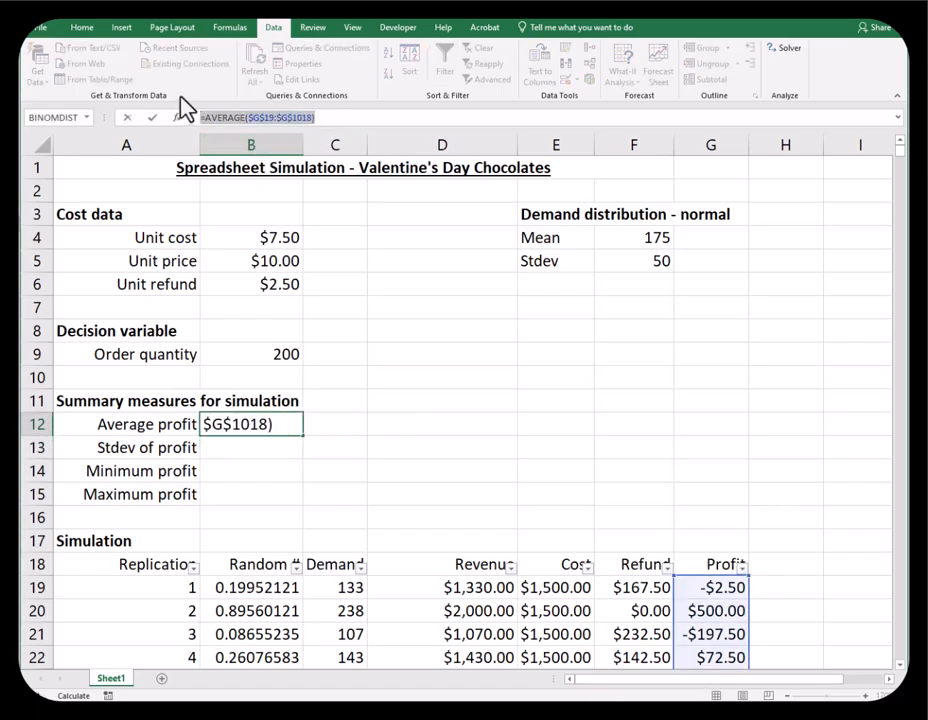
key("Return")
left_click(226, 117)
key("ctrl+v")
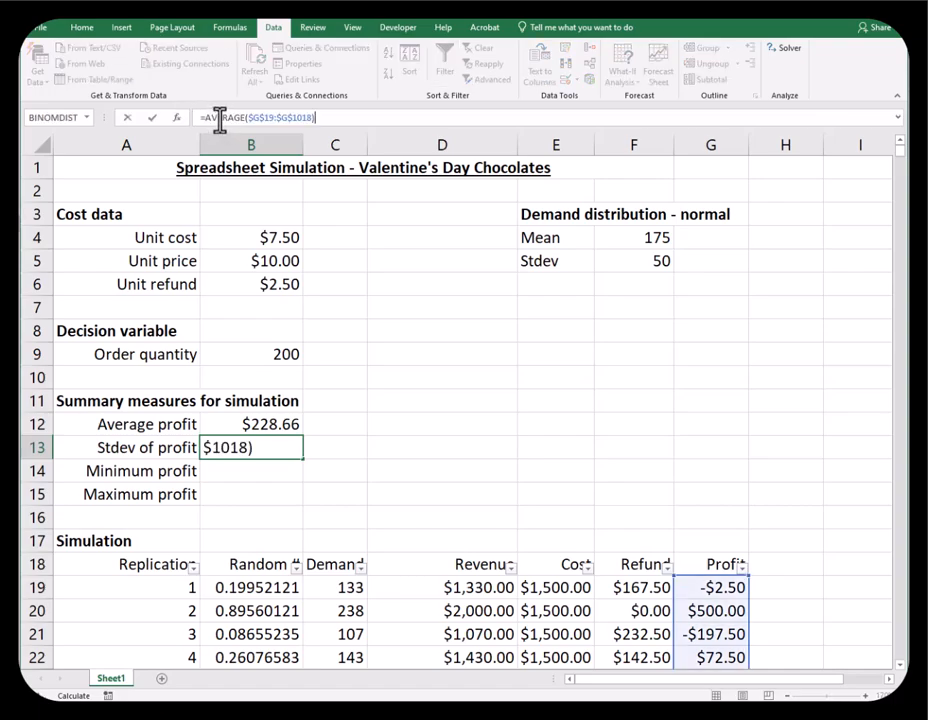
double_click(218, 117)
type("STDEC")
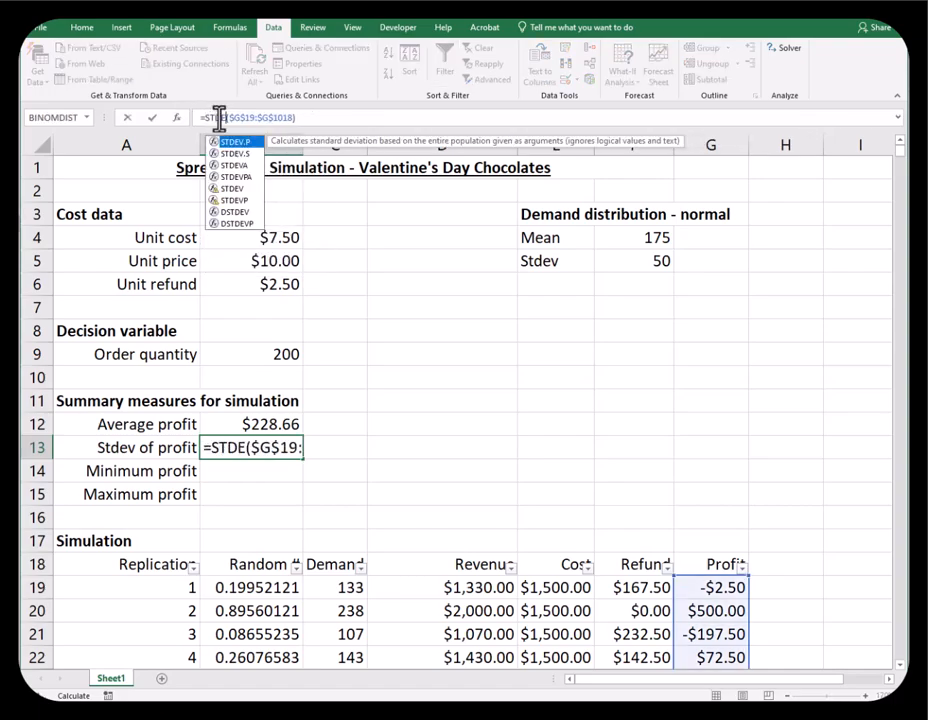
key("BackSpace")
type("V")
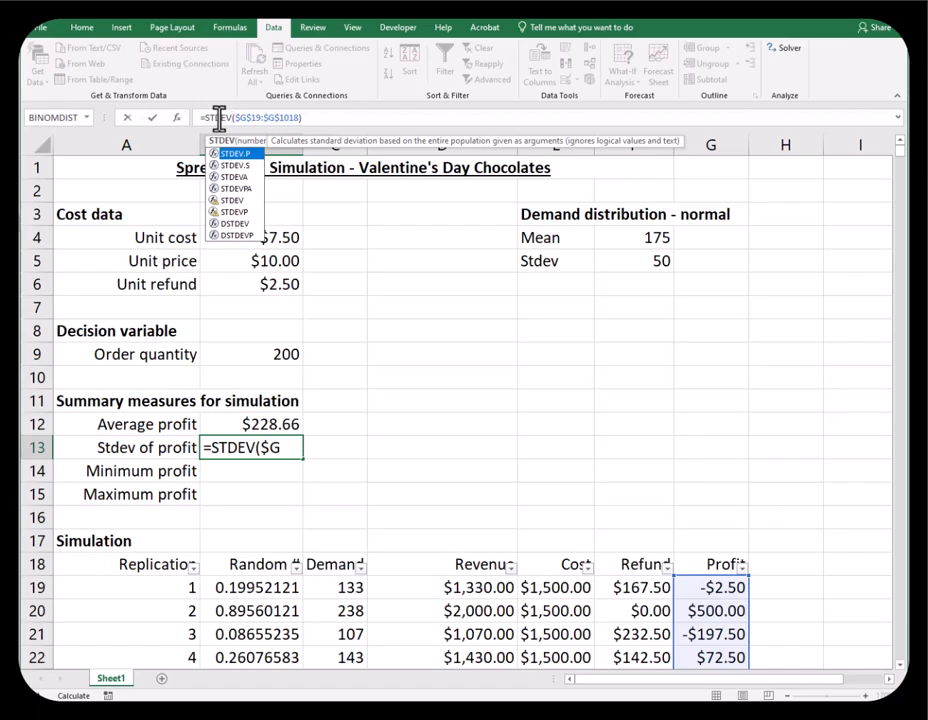
key("Return")
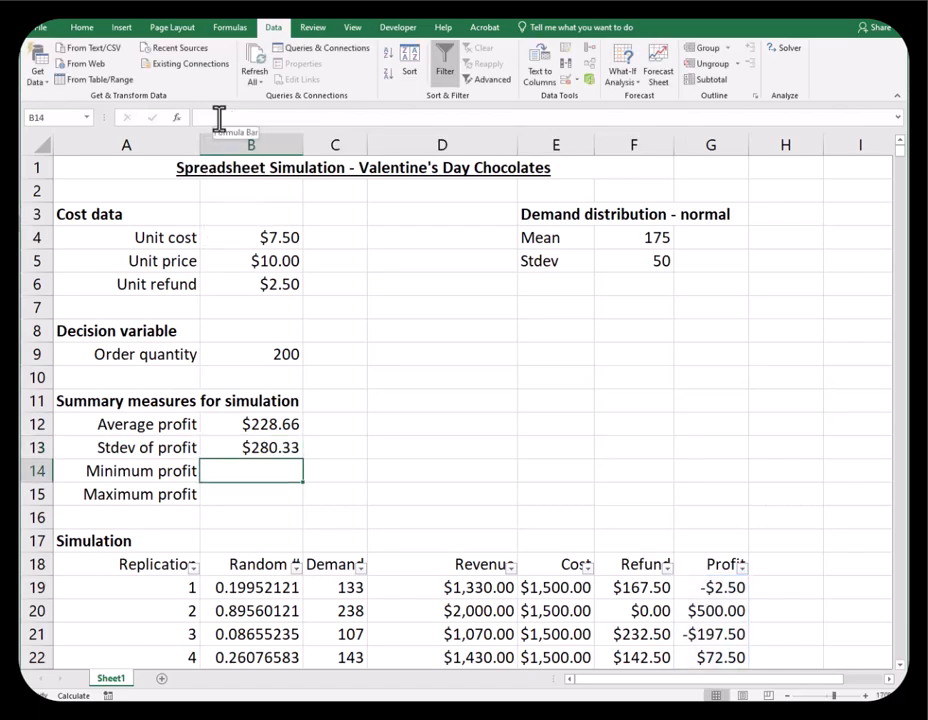
Reuse the copied formula in B14 with the MIN function for Minimum profit: =MIN($G$19:$G$1018).
left_click(219, 117)
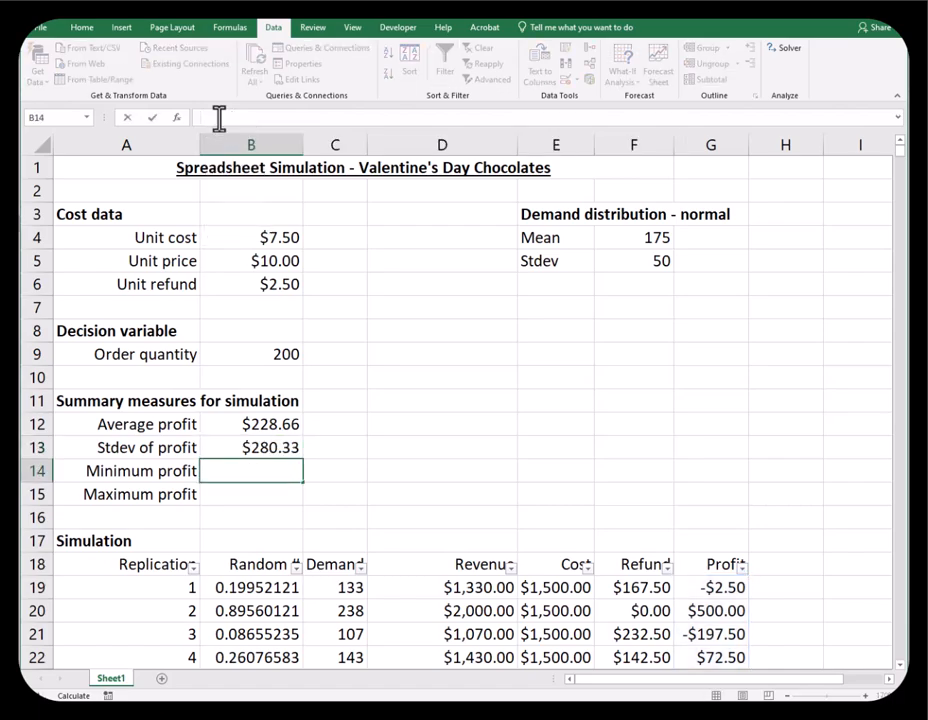
key("ctrl+v")
double_click(229, 118)
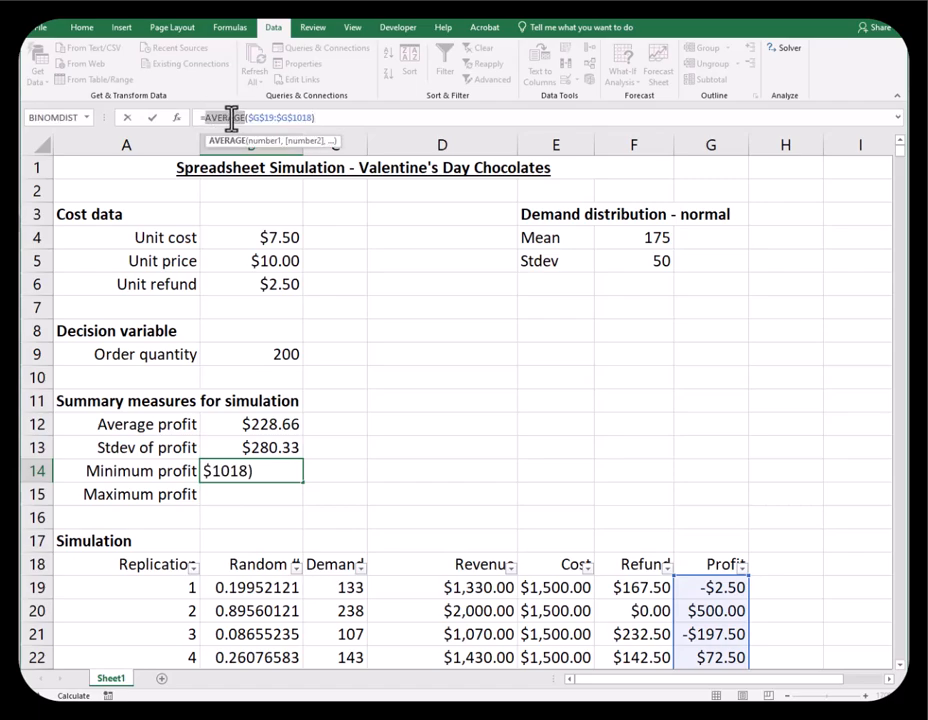
type("MIN")
key("Return")
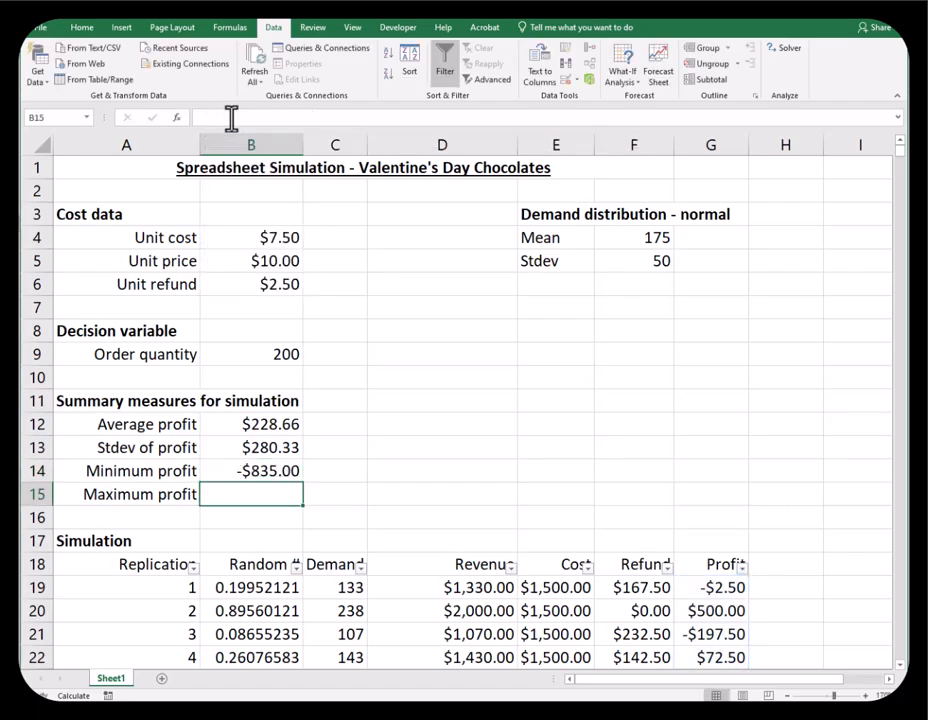
Reuse the copied formula in B15 with the MAX function for Maximum profit: =MAX($G$19:$G$1018).
left_click(229, 118)
key("ctrl+v")
double_click(226, 118)
type("MAX")
key("Return")
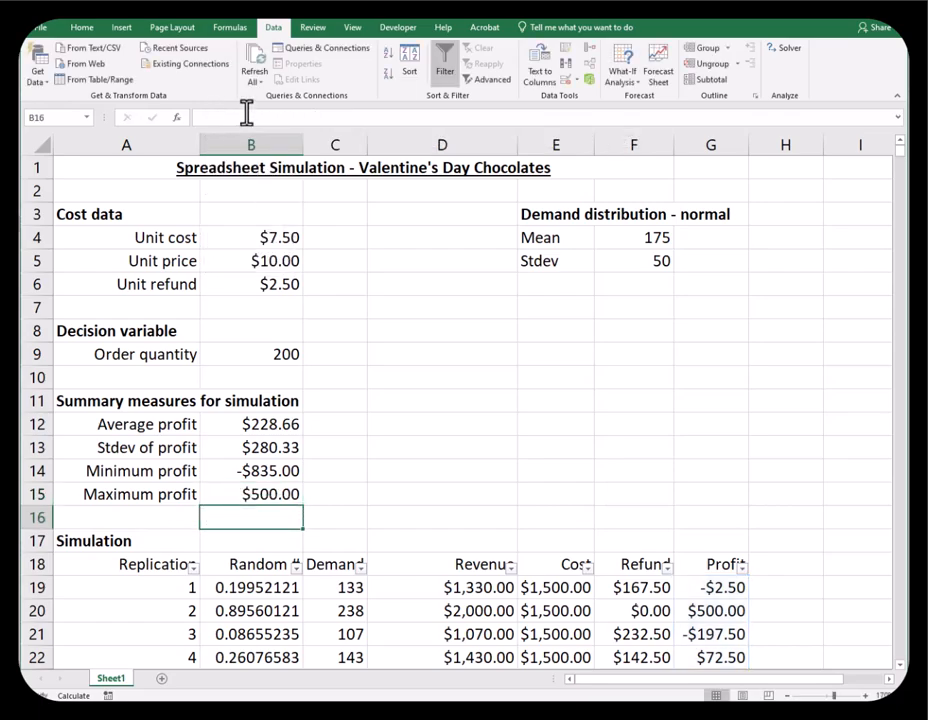
Recalculate the workbook to generate new random replications and refresh the profit summary measures.
left_click(230, 28)
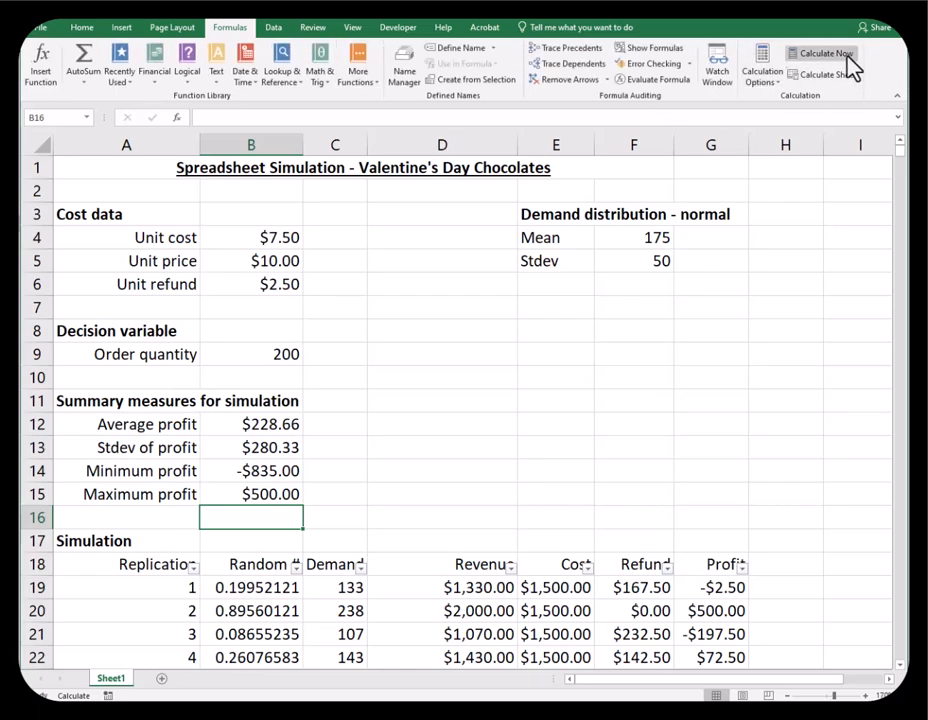
left_click(847, 58)
left_click(848, 62)
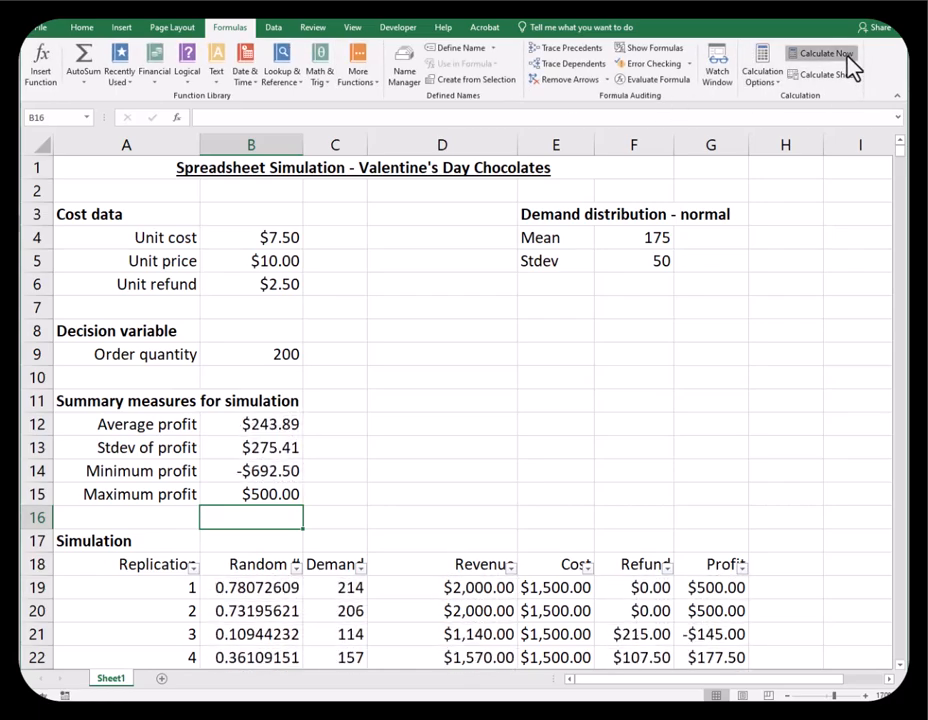